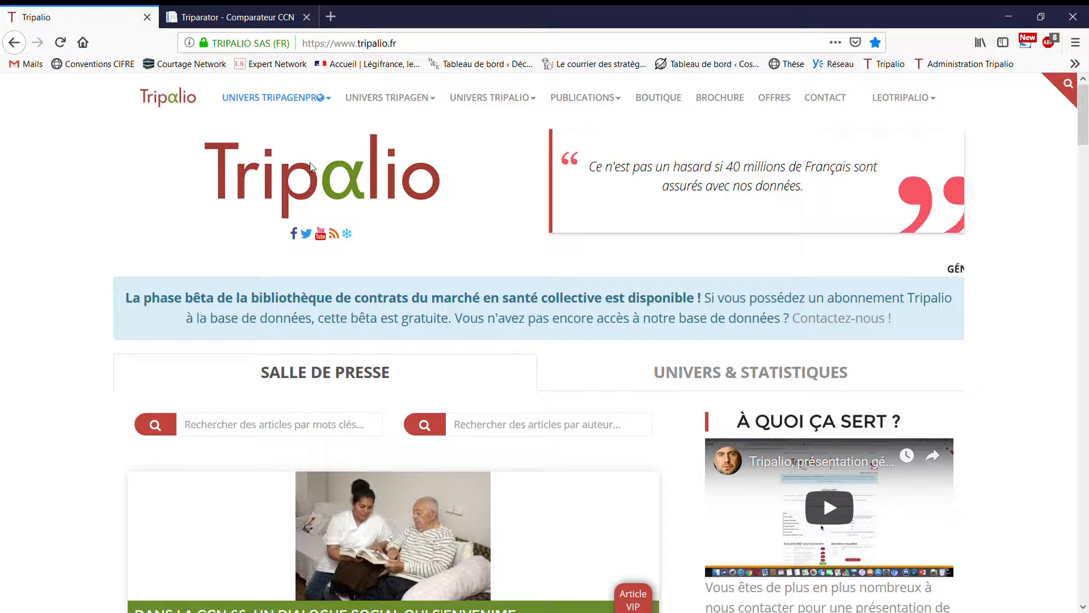
Step: Open the Triparator from the Univers Tripagen tools and choose the Expérimenté entry mode
{"action": "mouse_move", "coordinate": [386, 97]}
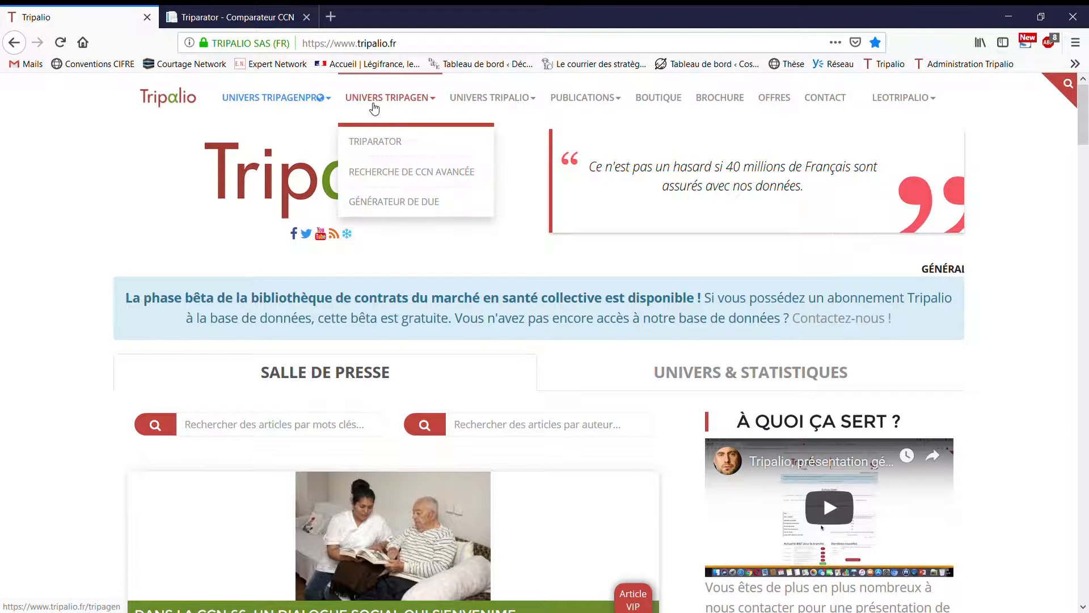
{"action": "left_click", "coordinate": [380, 143]}
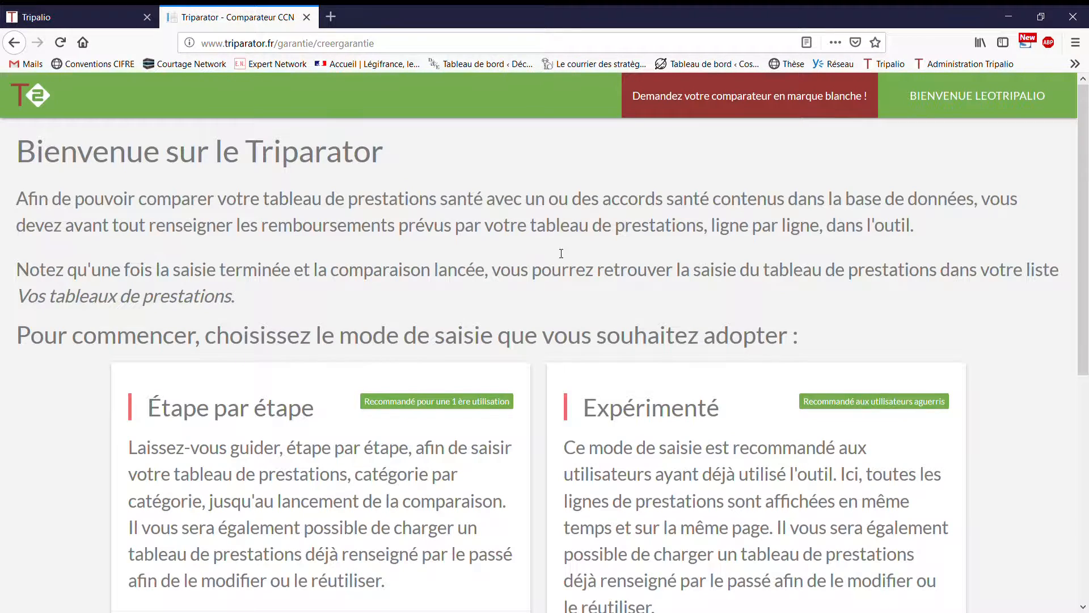
{"action": "scroll", "coordinate": [608, 300], "scroll_direction": "down", "scroll_amount": 3}
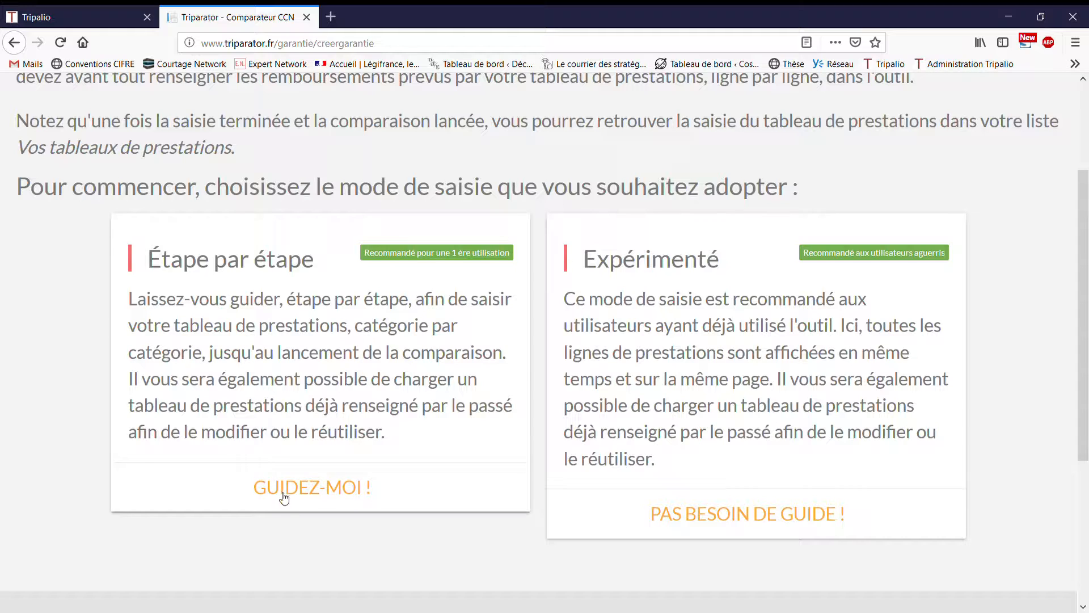
{"action": "left_click", "coordinate": [733, 514]}
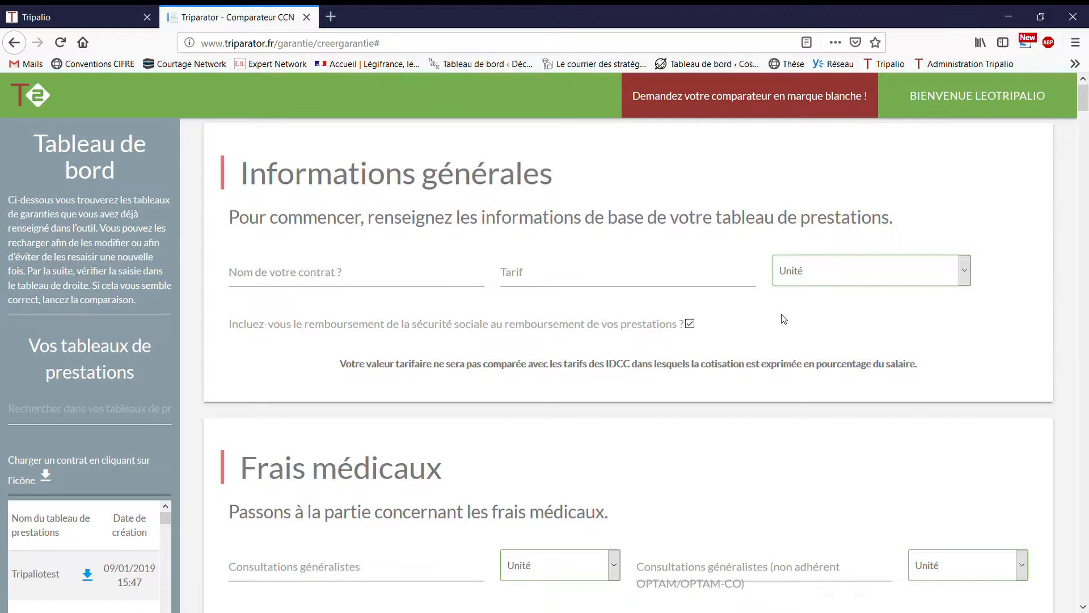
Step: Name the contract Tripaliotest2 and set its tariff to 45 Euros, with social security reimbursement included
{"action": "left_click", "coordinate": [319, 271]}
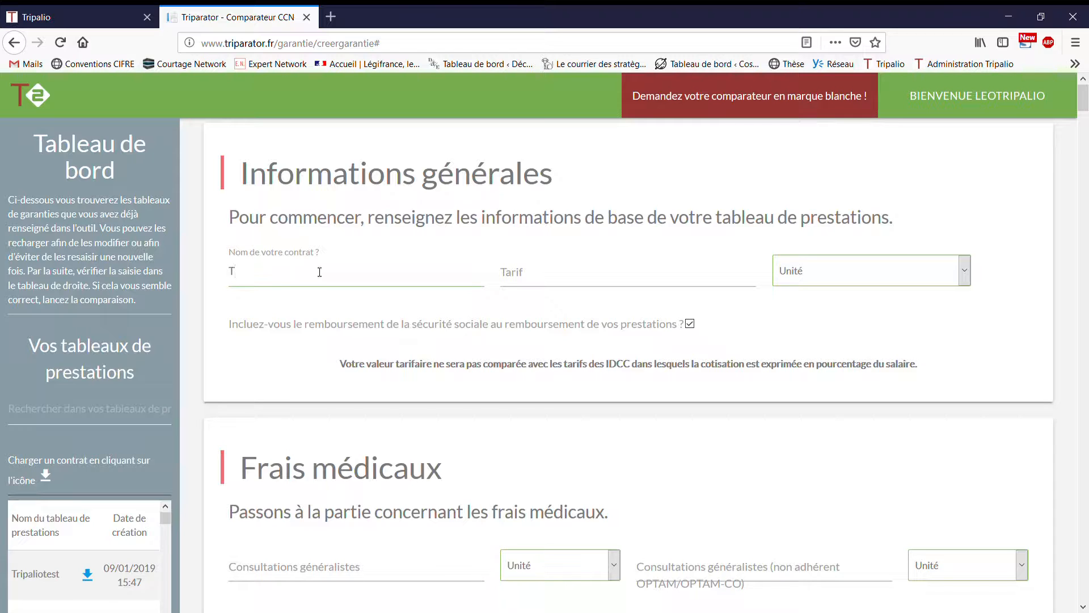
{"action": "type", "text": "Tripaliotest2"}
{"action": "left_click", "coordinate": [573, 281]}
{"action": "type", "text": "45"}
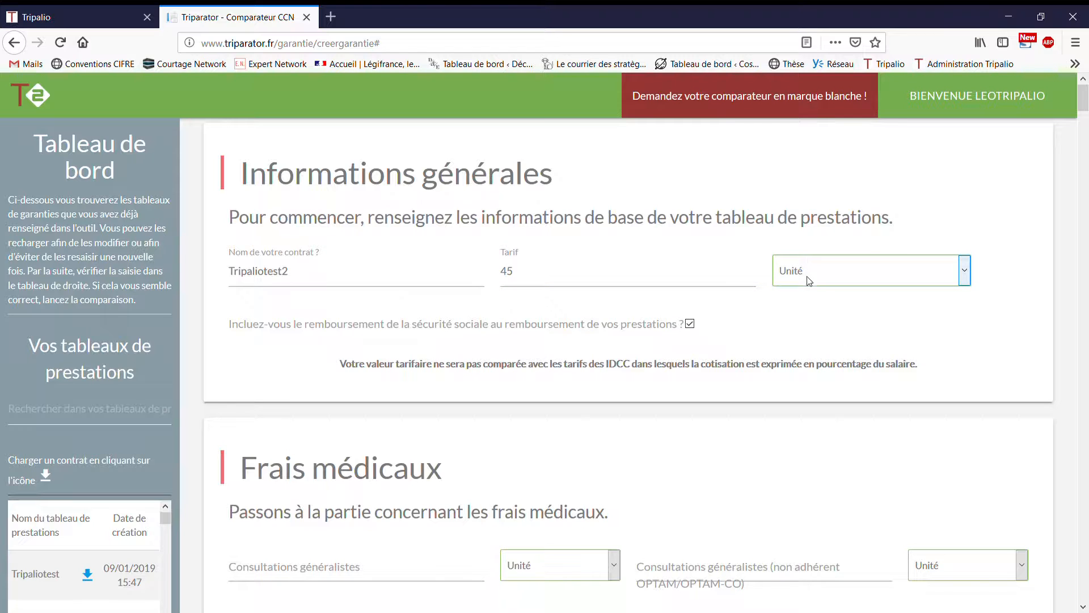
{"action": "left_click", "coordinate": [809, 296]}
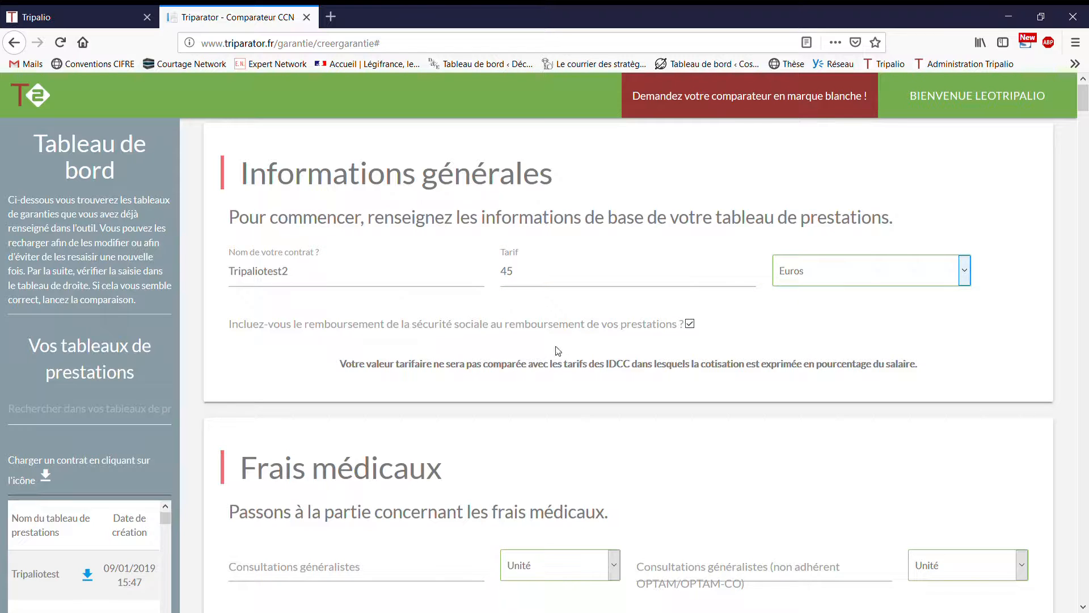
{"action": "left_click", "coordinate": [689, 323]}
{"action": "left_click", "coordinate": [690, 324]}
Step: Under Frais médicaux, set Consultations généralistes to 150 % BRSS and Consultations spécialistes to 200 % BRSS
{"action": "scroll", "coordinate": [533, 344], "scroll_direction": "down", "scroll_amount": 3}
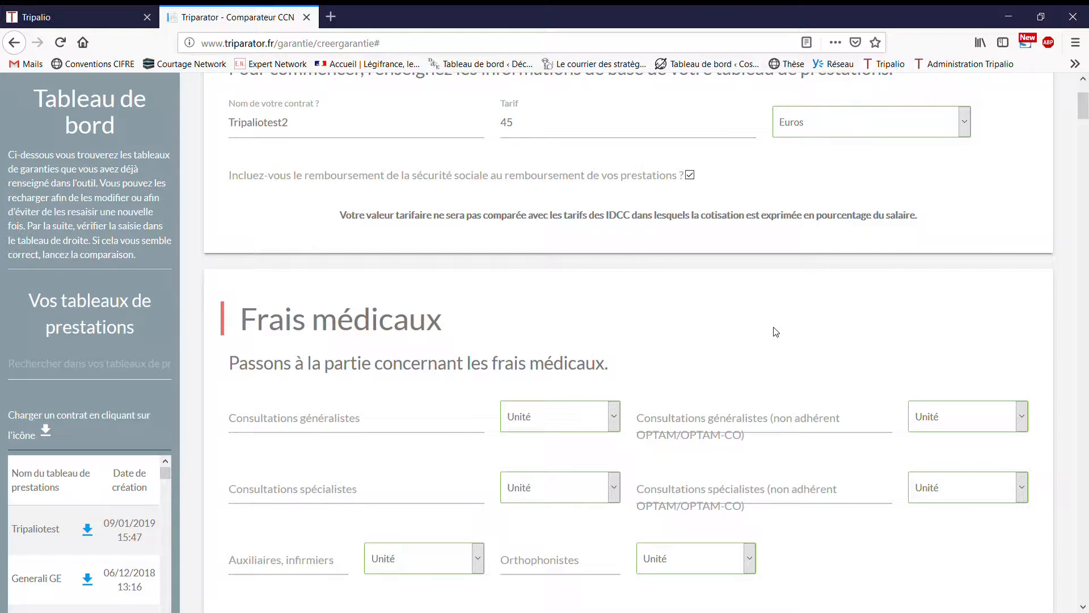
{"action": "left_click", "coordinate": [399, 418]}
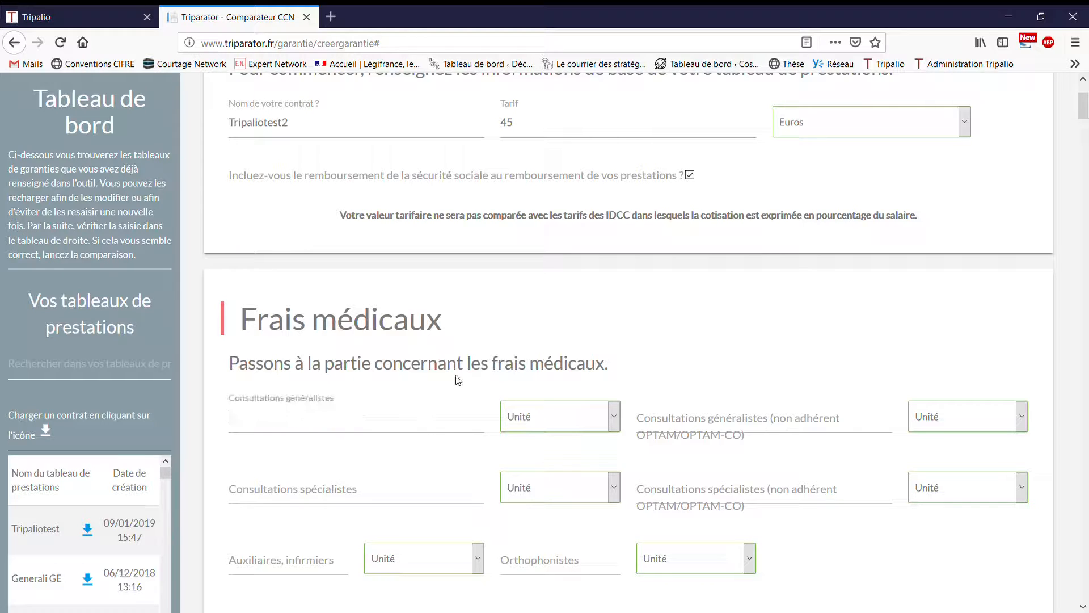
{"action": "type", "text": "150"}
{"action": "key", "text": "Tab"}
{"action": "key", "text": "Down"}
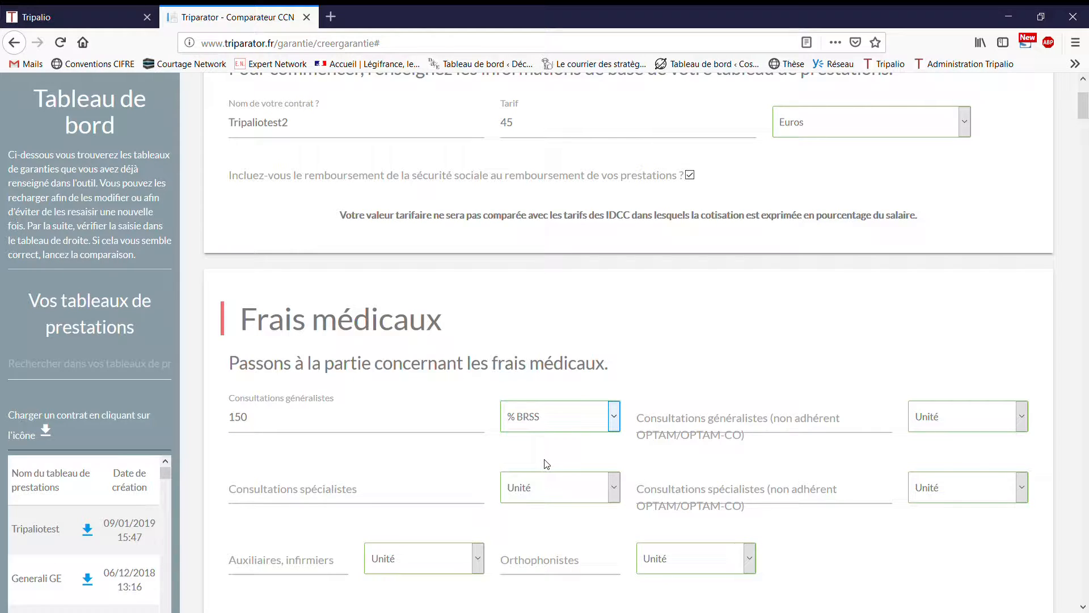
{"action": "left_click", "coordinate": [351, 495]}
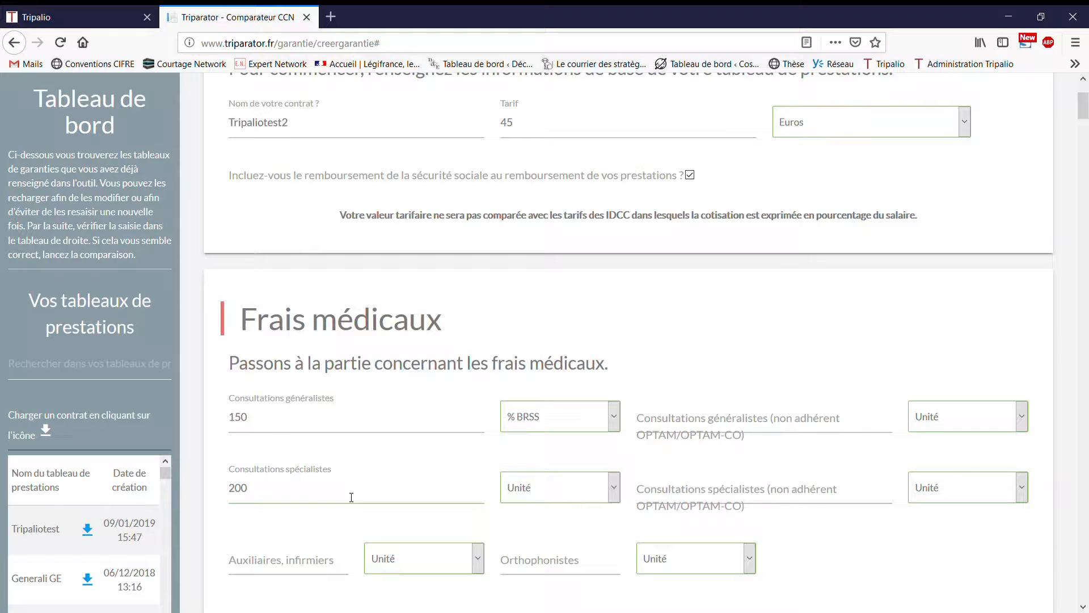
{"action": "key", "text": "Tab"}
{"action": "key", "text": "Down"}
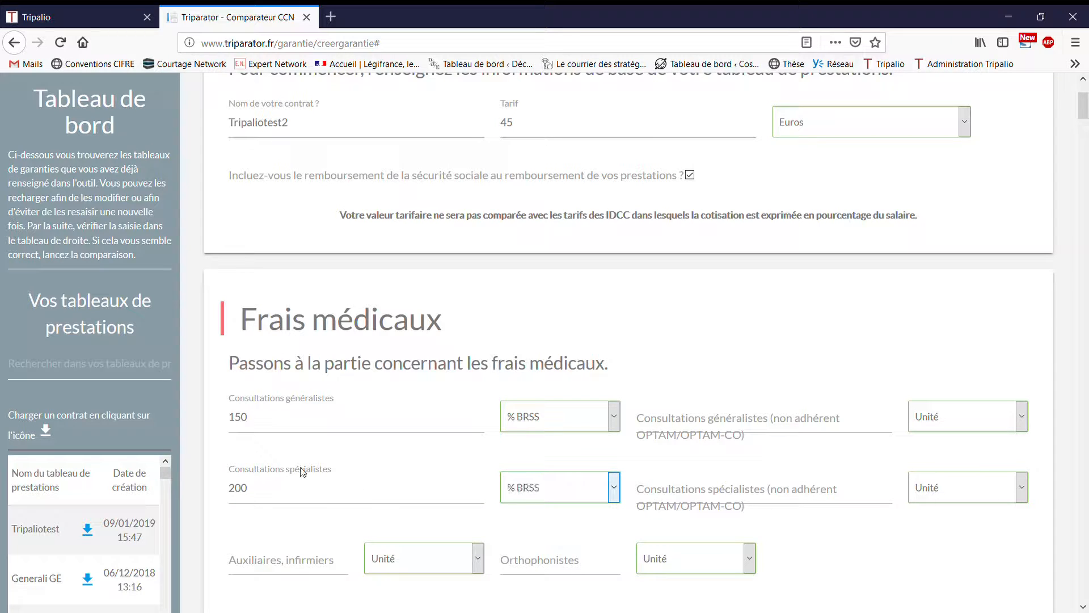
Step: Set the non adhérent OPTAM/OPTAM-CO consultations to 100 % BRSS for généralistes and 150 % BRSS for spécialistes
{"action": "left_click", "coordinate": [763, 427]}
{"action": "type", "text": "100"}
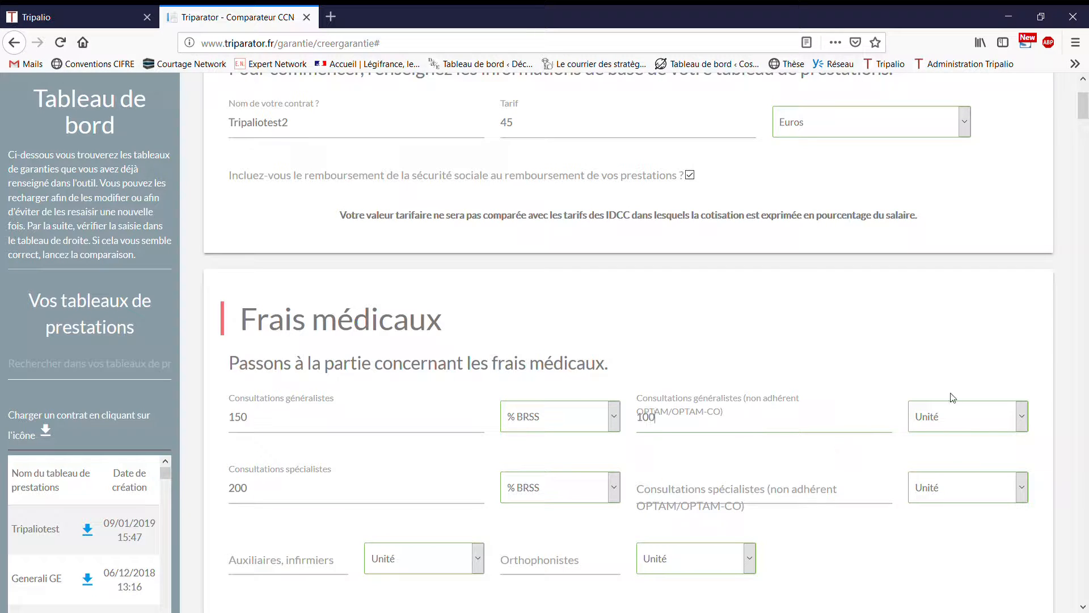
{"action": "key", "text": "Tab"}
{"action": "key", "text": "Down"}
{"action": "left_click", "coordinate": [697, 437]}
{"action": "left_click", "coordinate": [689, 499]}
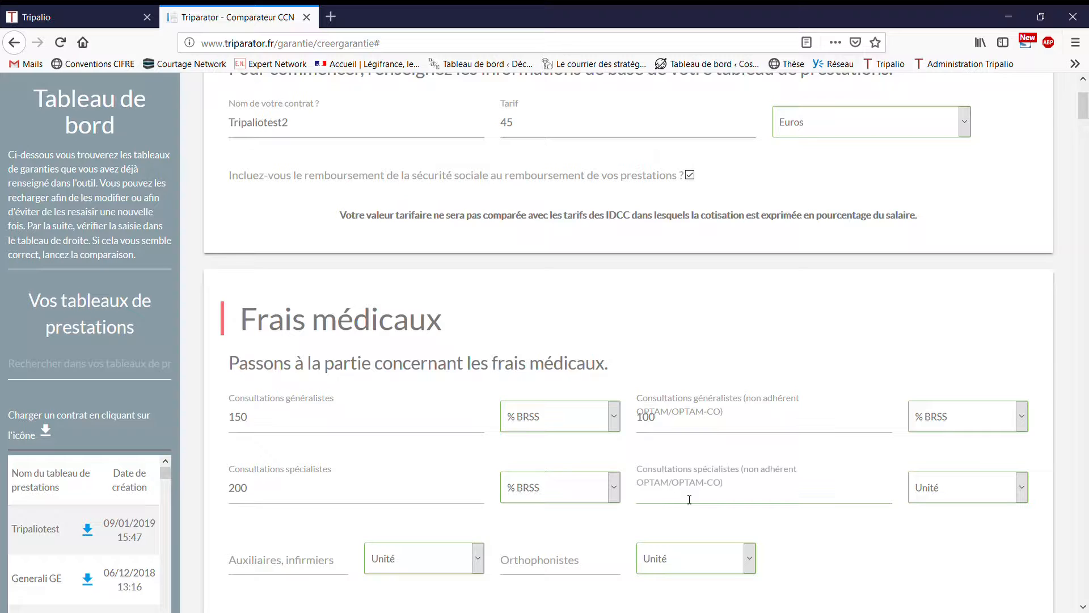
{"action": "type", "text": "150"}
{"action": "key", "text": "Tab"}
{"action": "key", "text": "Down"}
Step: In the simplified lens section of Optique (Adulte), enter 100 for verres simples, 150 for verres complexes and 200 for verres très complexes
{"action": "scroll", "coordinate": [834, 499], "scroll_direction": "down", "scroll_amount": 3}
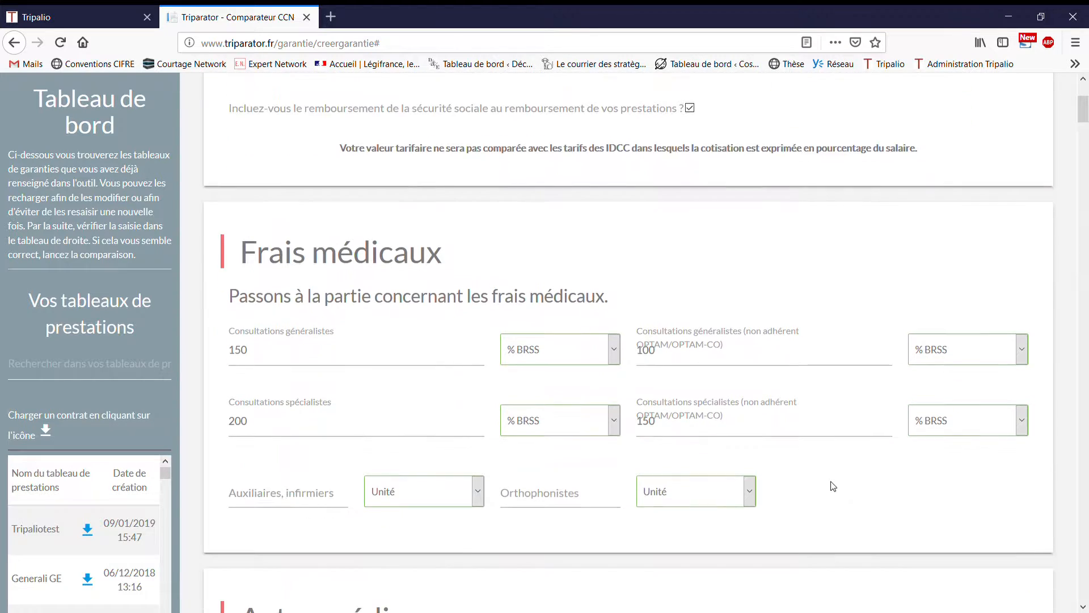
{"action": "scroll", "coordinate": [645, 310], "scroll_direction": "down", "scroll_amount": 7}
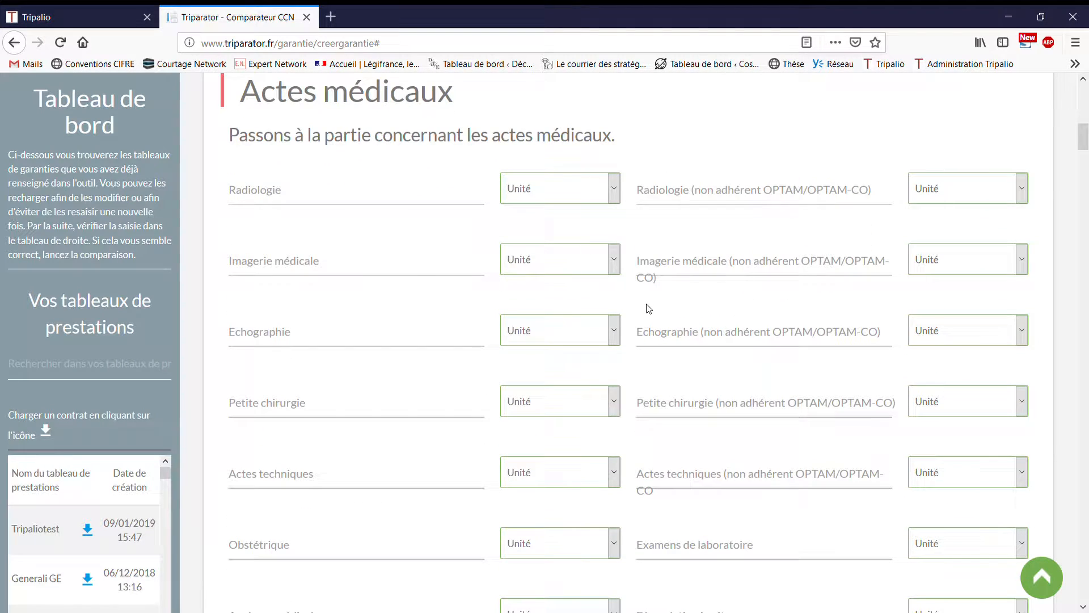
{"action": "scroll", "coordinate": [527, 372], "scroll_direction": "down", "scroll_amount": 5}
{"action": "scroll", "coordinate": [527, 372], "scroll_direction": "down", "scroll_amount": 8}
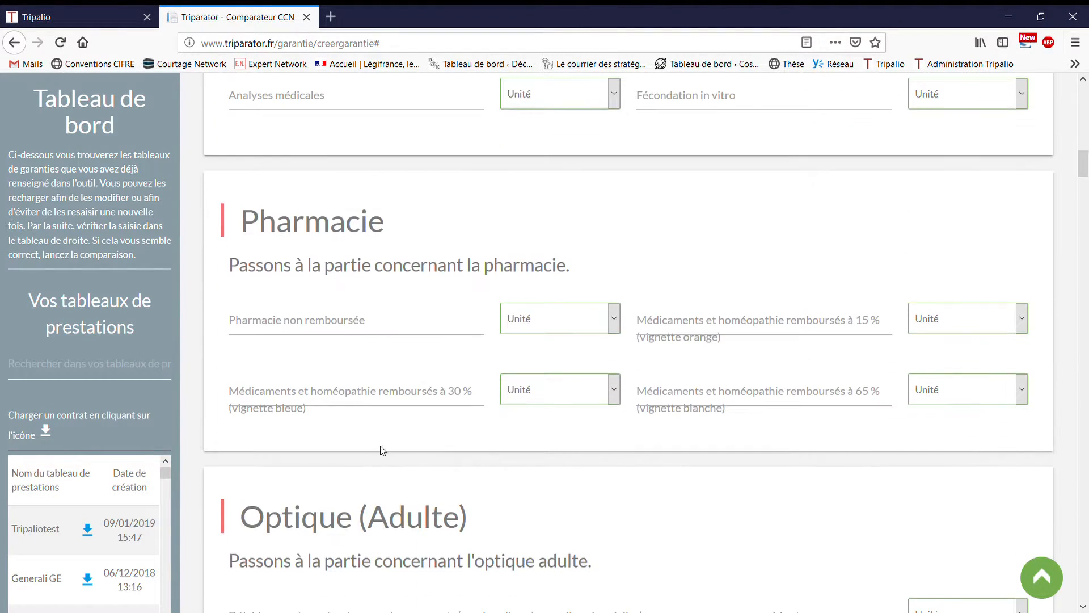
{"action": "scroll", "coordinate": [775, 355], "scroll_direction": "down", "scroll_amount": 6}
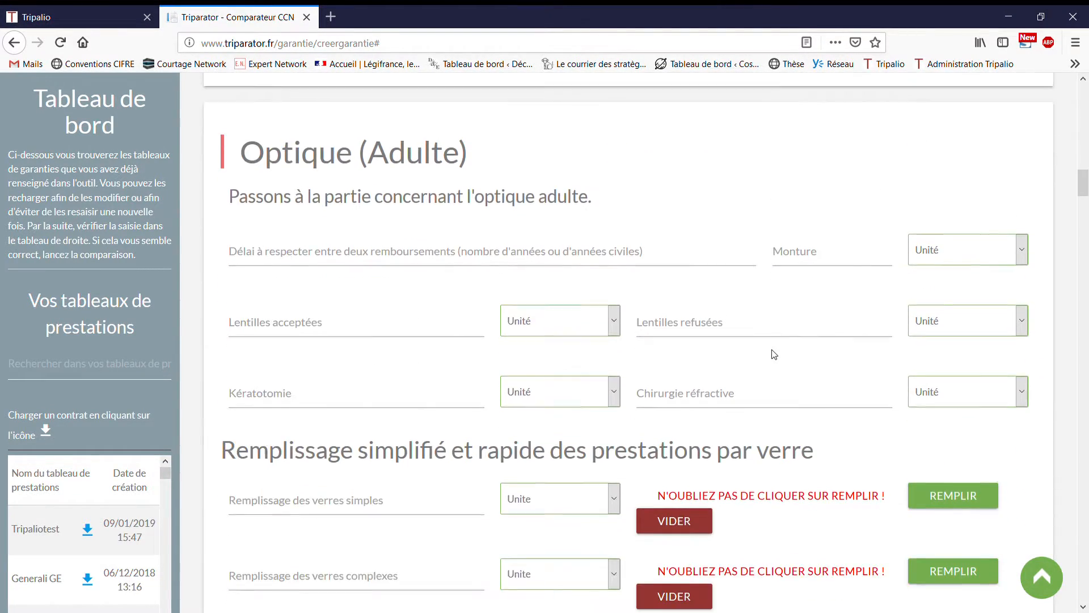
{"action": "scroll", "coordinate": [747, 331], "scroll_direction": "up", "scroll_amount": 1}
{"action": "scroll", "coordinate": [297, 352], "scroll_direction": "down", "scroll_amount": 5}
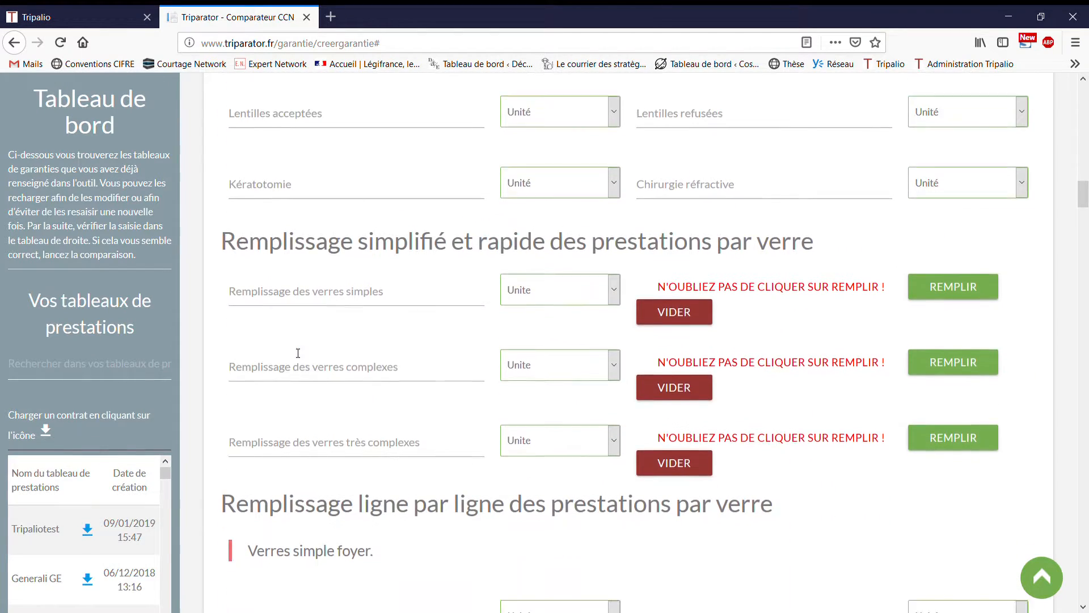
{"action": "scroll", "coordinate": [773, 484], "scroll_direction": "up", "scroll_amount": 4}
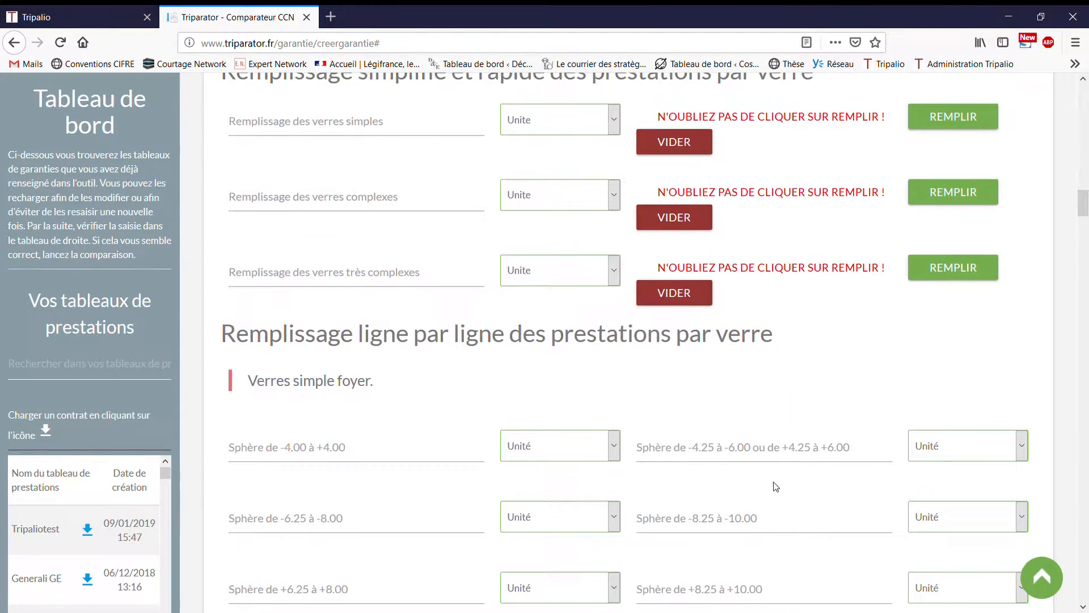
{"action": "left_click", "coordinate": [394, 278]}
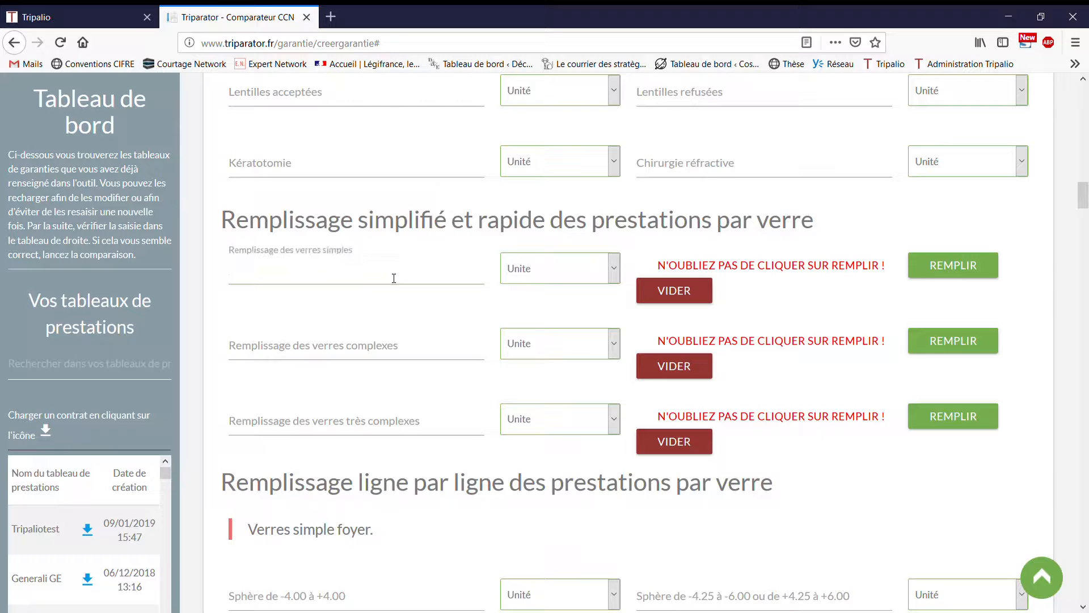
{"action": "type", "text": "100"}
{"action": "left_click", "coordinate": [349, 346]}
{"action": "type", "text": "1"}
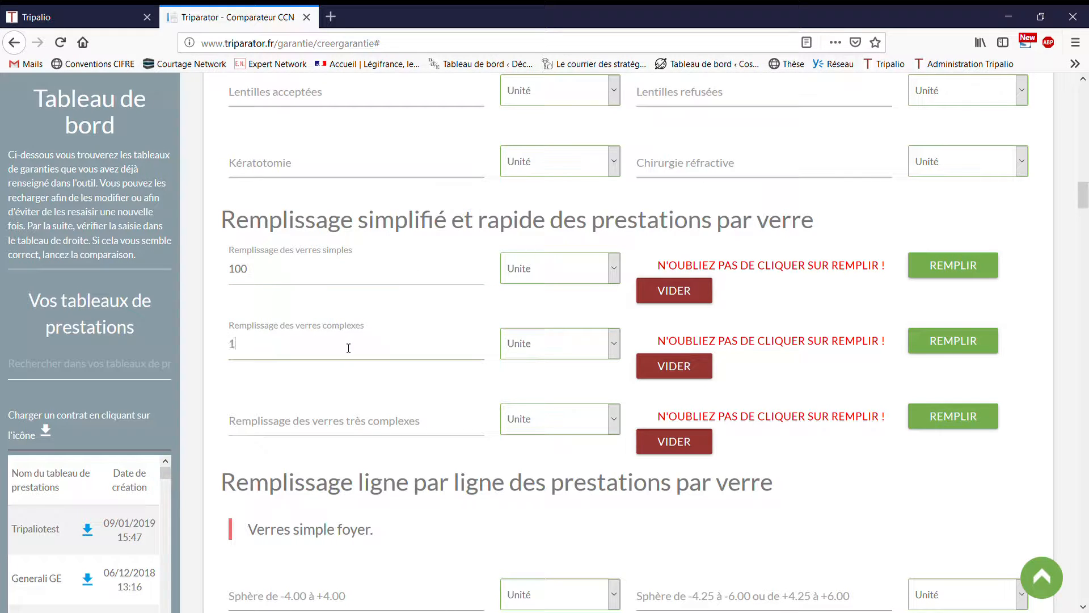
{"action": "type", "text": "50"}
{"action": "left_click", "coordinate": [323, 435]}
{"action": "type", "text": "2"}
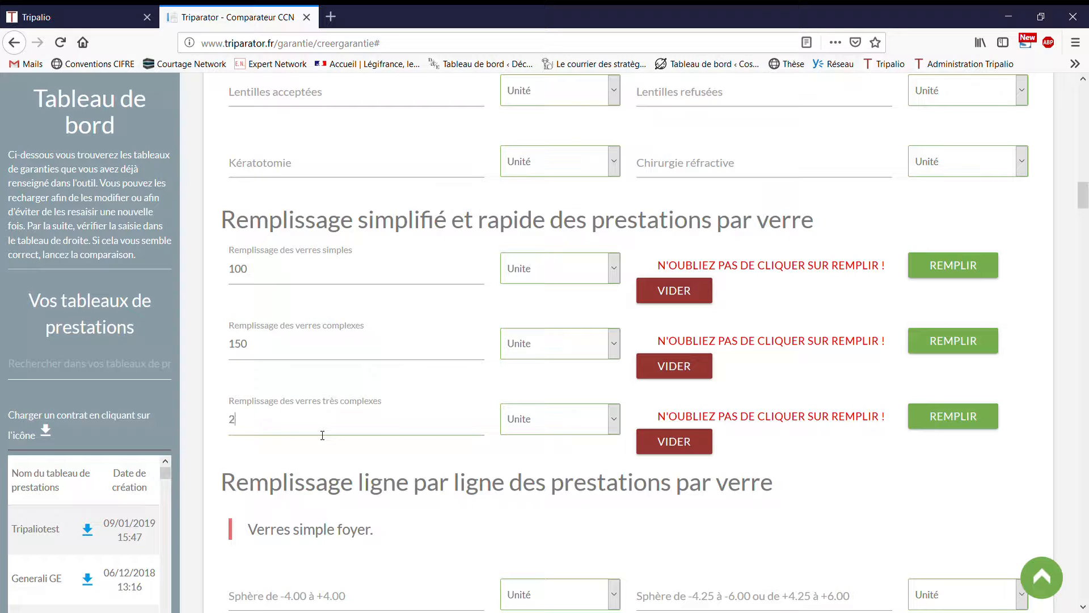
{"action": "type", "text": "00"}
Step: Set the unit of the three simplified adult lens amounts to Euros and fill the detailed lens lines with them
{"action": "left_click", "coordinate": [559, 272]}
{"action": "left_click", "coordinate": [536, 309]}
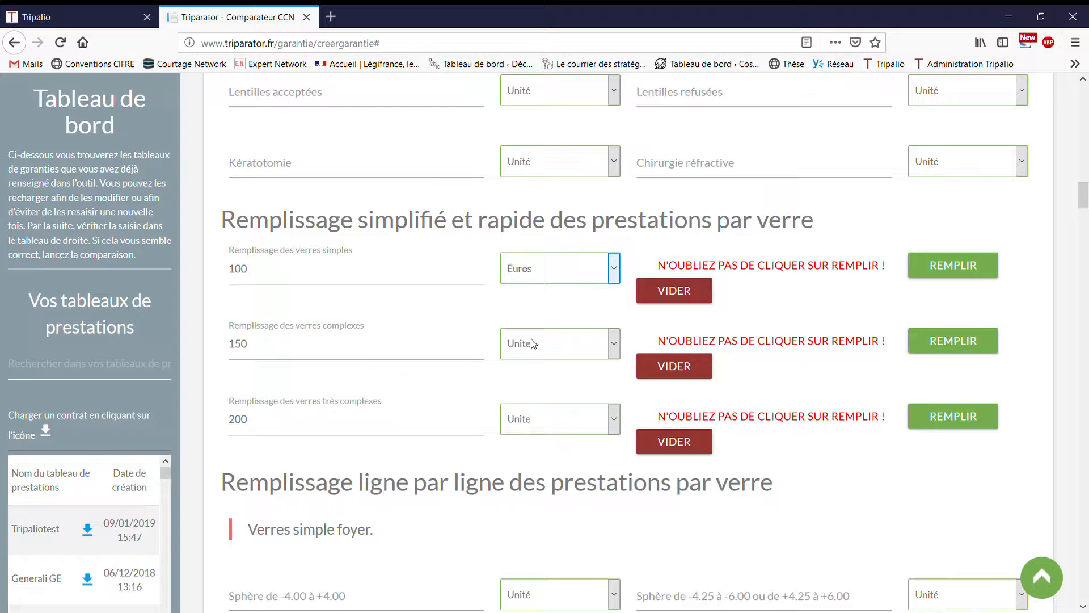
{"action": "left_click", "coordinate": [534, 343]}
{"action": "left_click", "coordinate": [534, 381]}
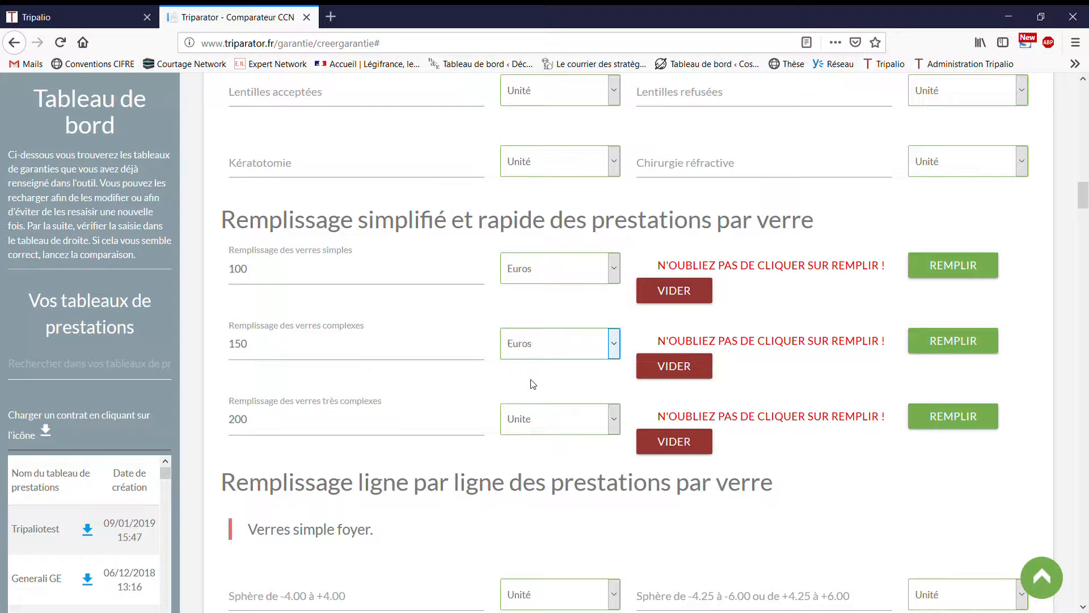
{"action": "left_click", "coordinate": [533, 429]}
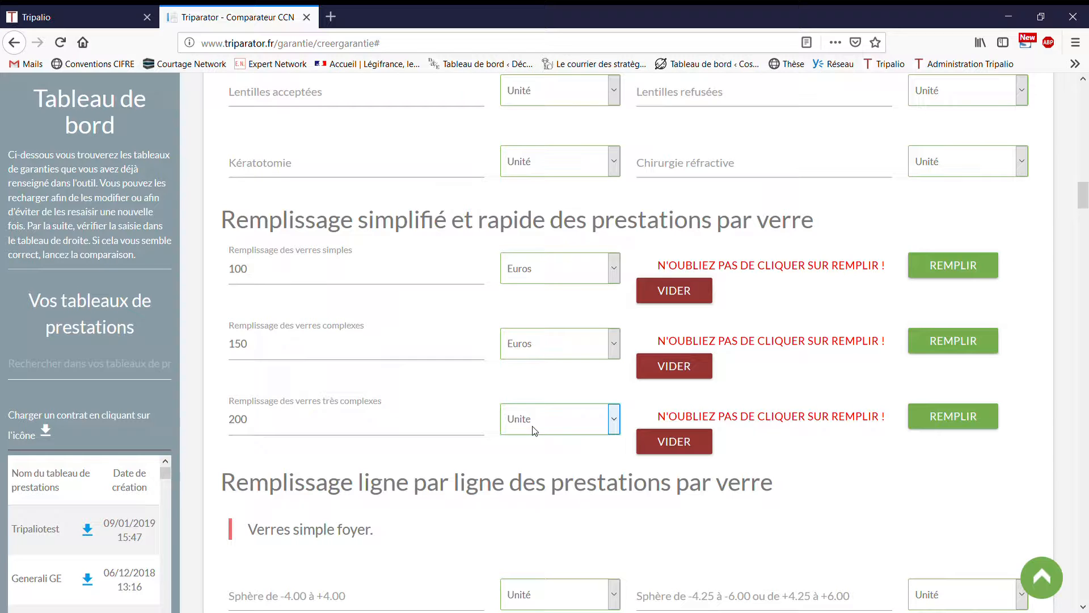
{"action": "left_click", "coordinate": [531, 465]}
{"action": "left_click", "coordinate": [943, 269]}
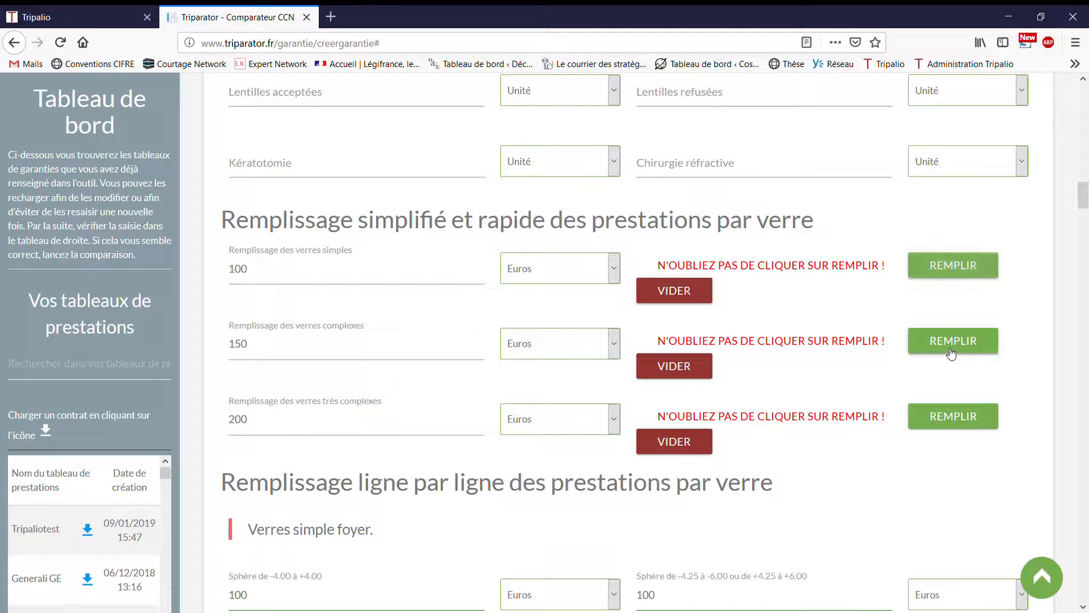
Step: Under Médecine douce, set the number of sessions per year to 4
{"action": "scroll", "coordinate": [902, 358], "scroll_direction": "down", "scroll_amount": 5}
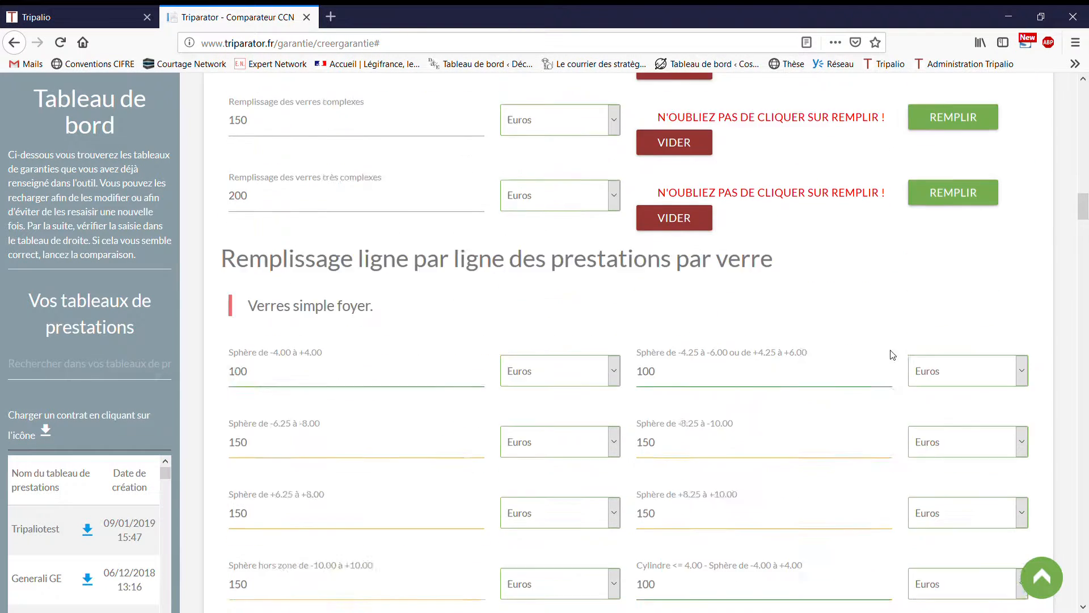
{"action": "scroll", "coordinate": [504, 384], "scroll_direction": "down", "scroll_amount": 15}
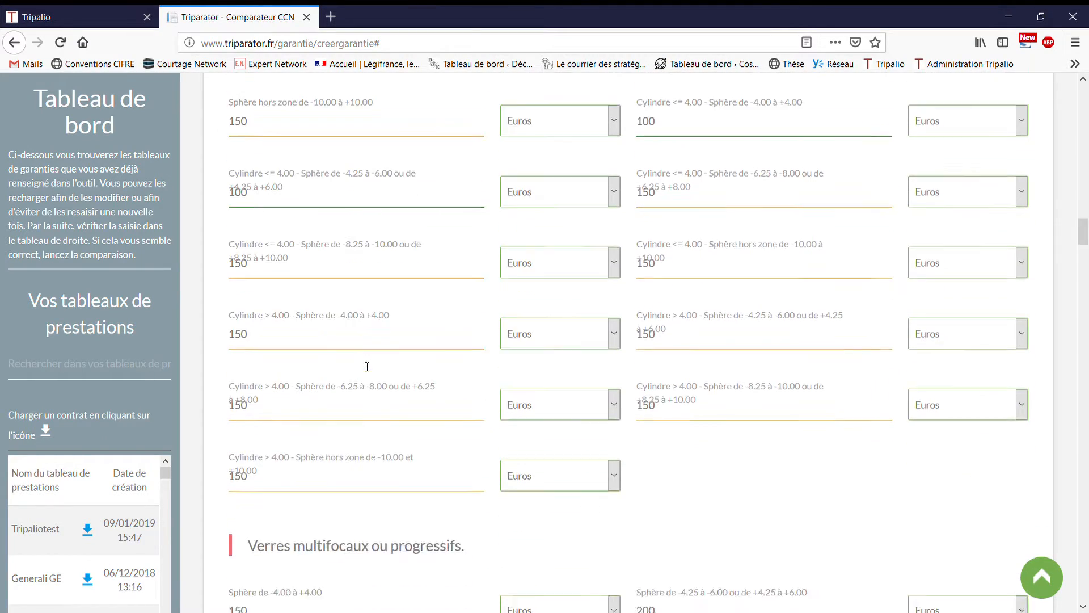
{"action": "scroll", "coordinate": [495, 467], "scroll_direction": "down", "scroll_amount": 9}
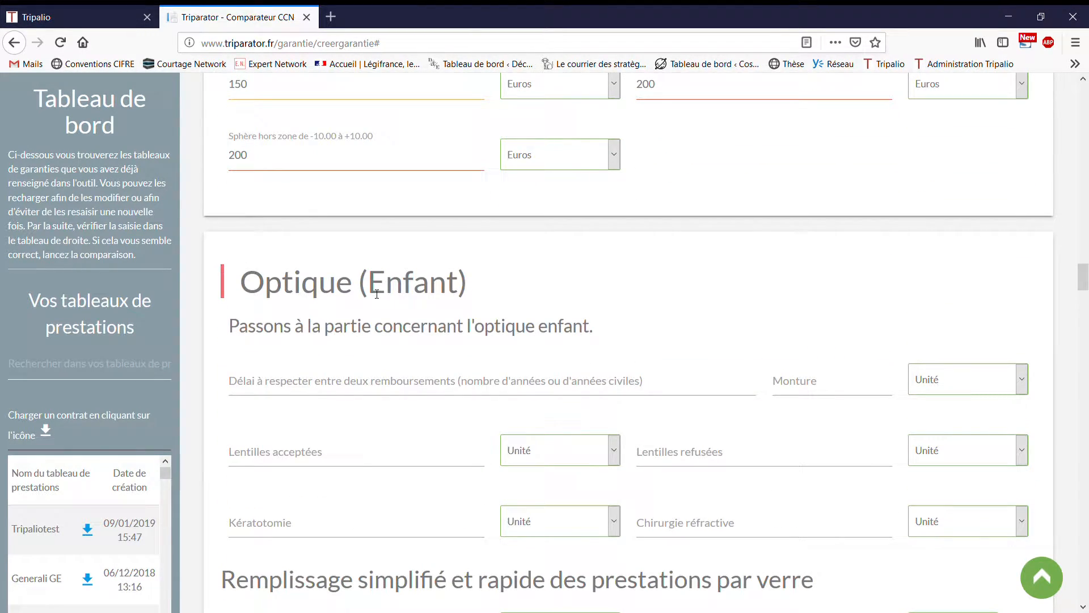
{"action": "scroll", "coordinate": [377, 293], "scroll_direction": "down", "scroll_amount": 17}
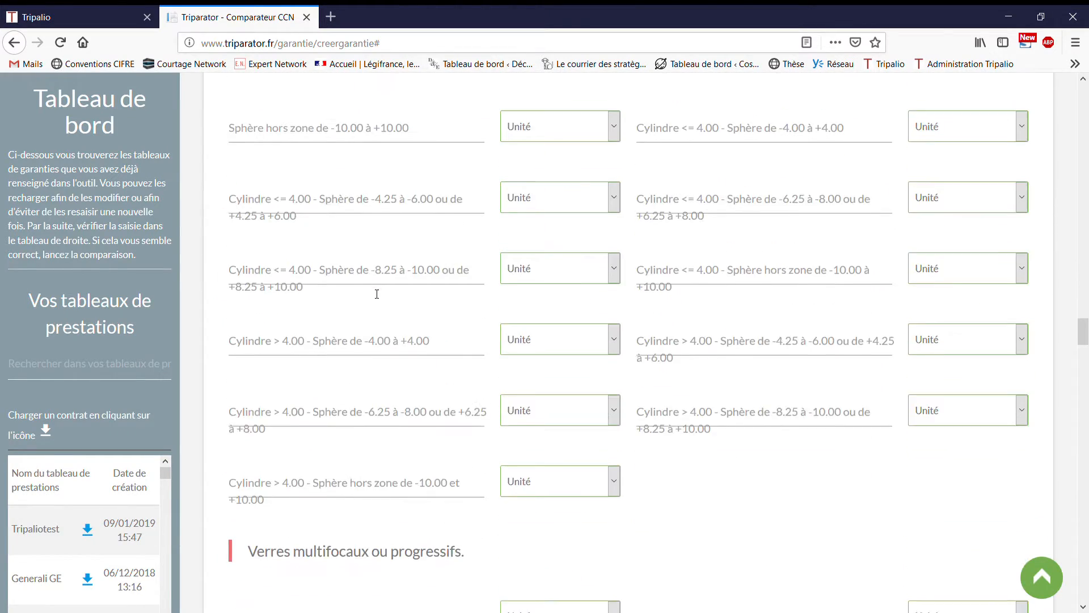
{"action": "scroll", "coordinate": [377, 293], "scroll_direction": "down", "scroll_amount": 16}
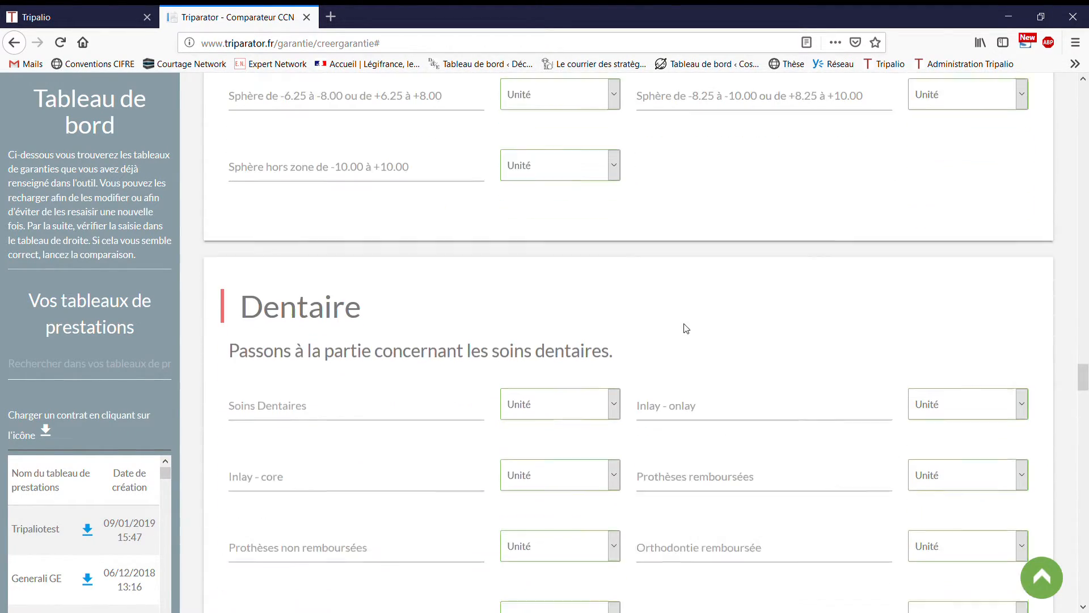
{"action": "scroll", "coordinate": [686, 328], "scroll_direction": "down", "scroll_amount": 3}
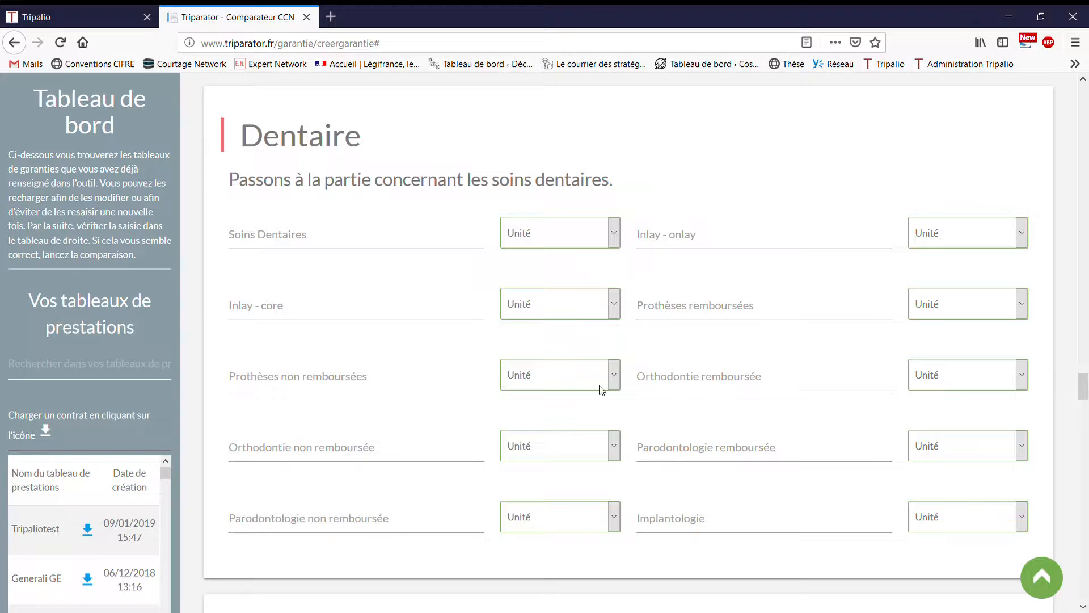
{"action": "left_click_drag", "start_coordinate": [1082, 383], "coordinate": [1085, 492]}
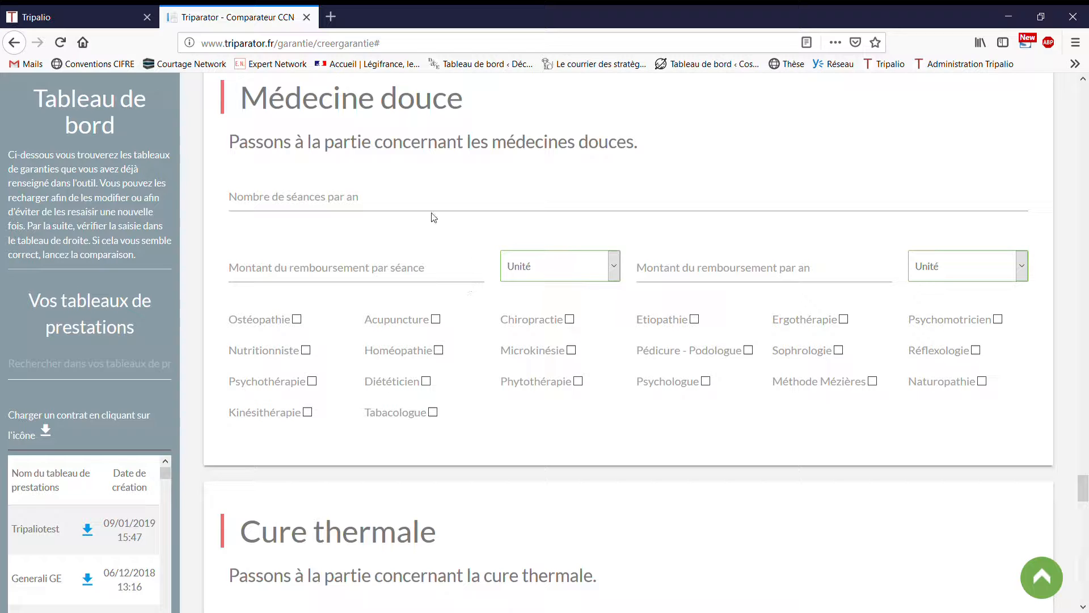
{"action": "left_click", "coordinate": [408, 204]}
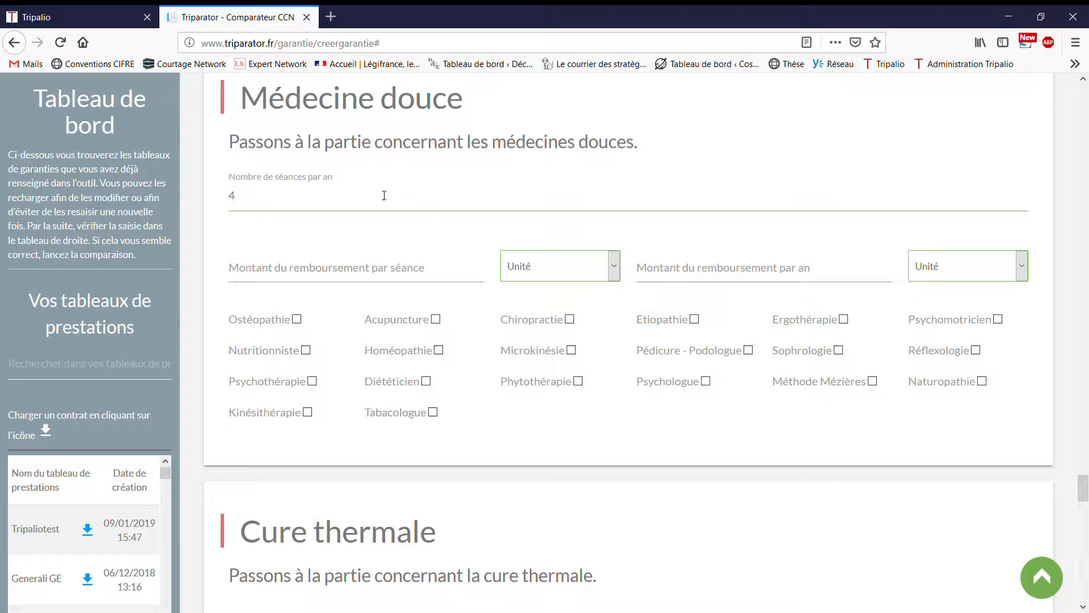
Step: Under Médecine douce, set the reimbursement amount per session to 25 Euros and leave the yearly amount empty
{"action": "left_click", "coordinate": [276, 278]}
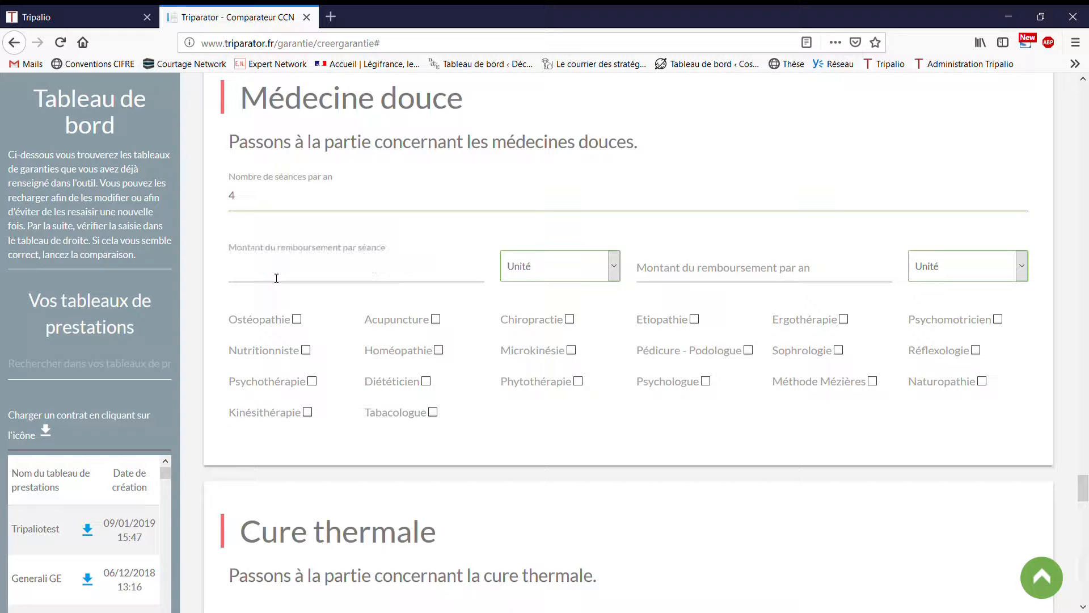
{"action": "left_click", "coordinate": [549, 274]}
{"action": "left_click", "coordinate": [542, 306]}
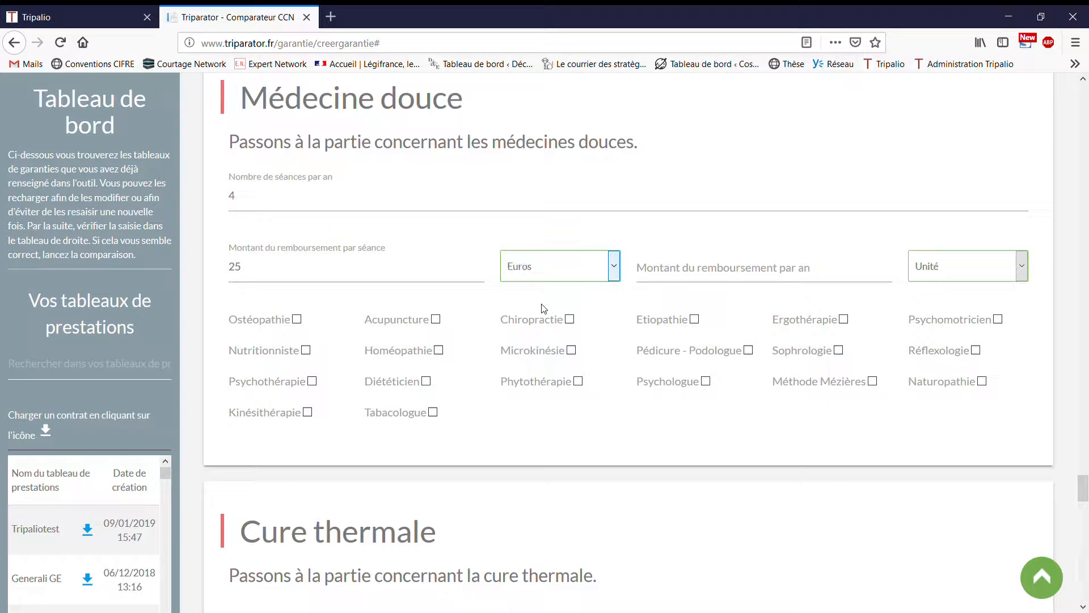
{"action": "left_click", "coordinate": [759, 272]}
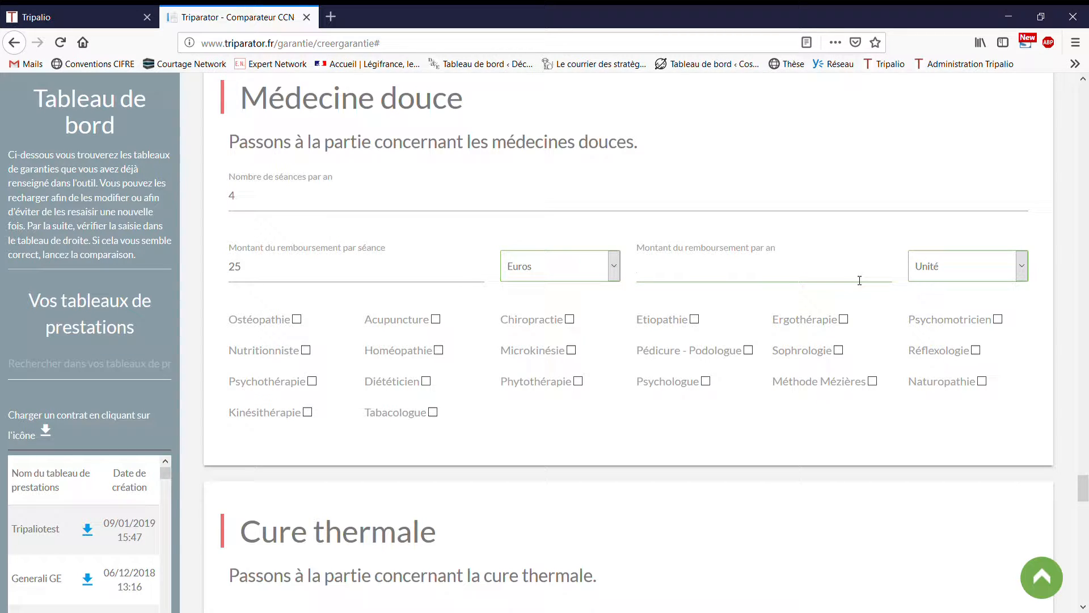
{"action": "left_click", "coordinate": [604, 316]}
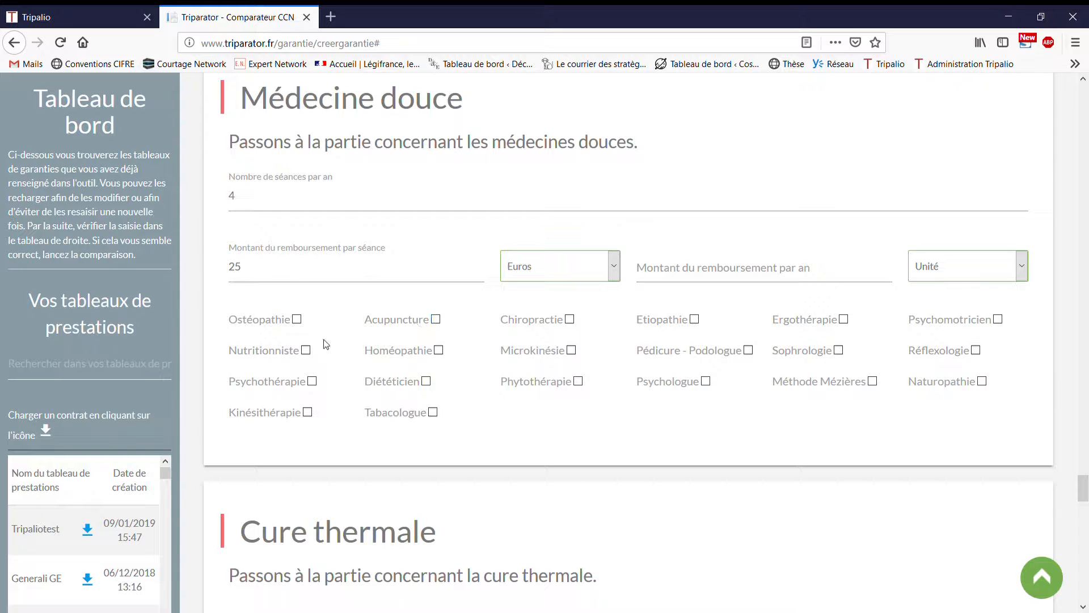
Step: Mark Ostéopathie, Acupuncture and Tabacologue as the covered alternative medicine practices
{"action": "left_click", "coordinate": [297, 320]}
{"action": "left_click", "coordinate": [436, 319]}
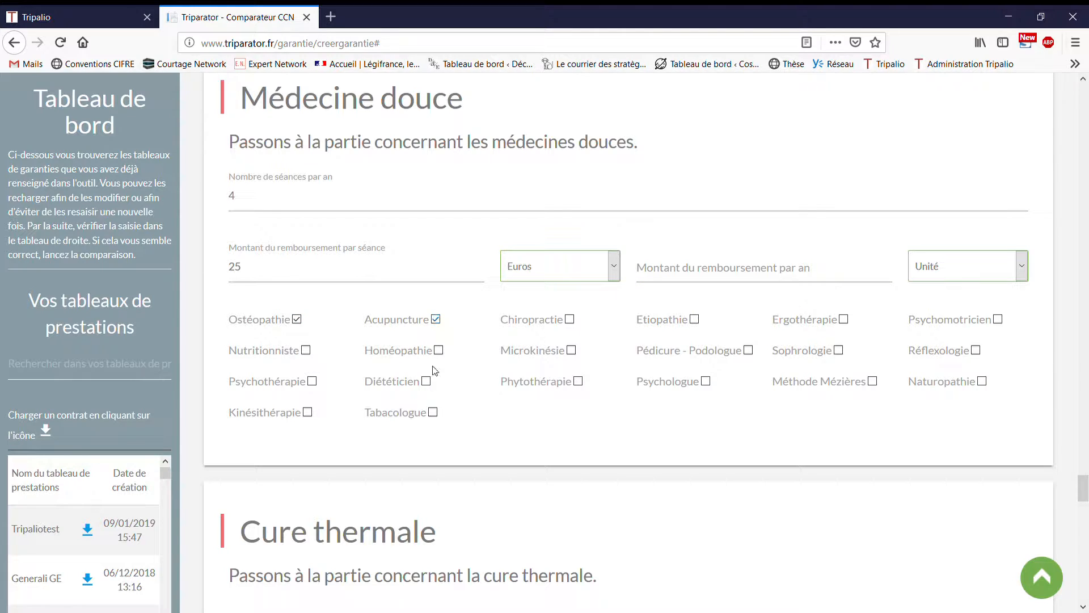
{"action": "left_click", "coordinate": [434, 414]}
Step: Select CCN N°843 - Boulangerie-Pâtisserie artisanales for the comparison and launch it with the selected agreement
{"action": "scroll", "coordinate": [464, 418], "scroll_direction": "down", "scroll_amount": 5}
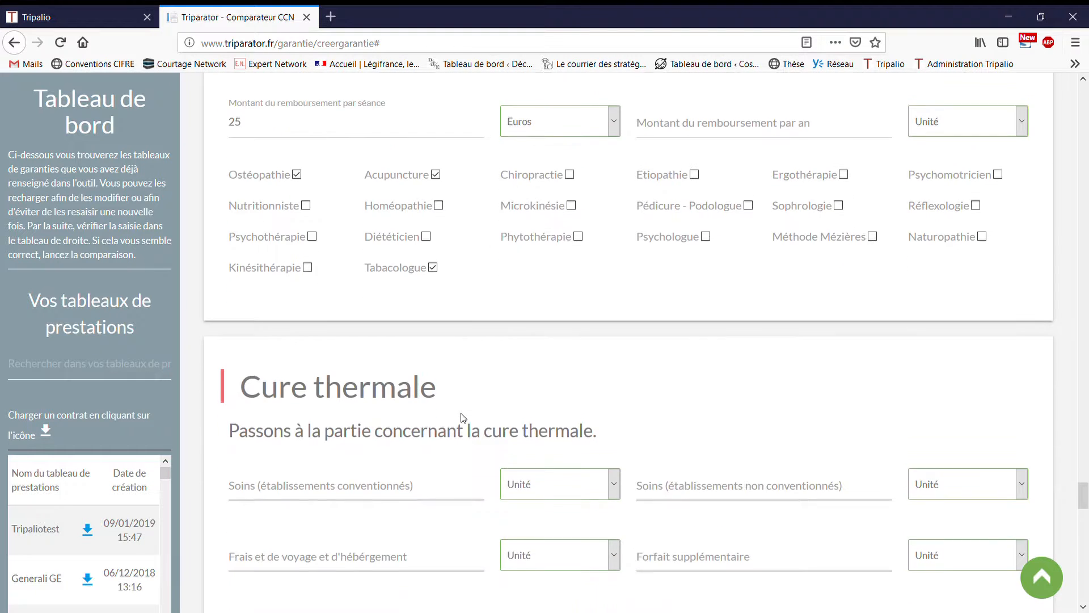
{"action": "scroll", "coordinate": [435, 316], "scroll_direction": "down", "scroll_amount": 7}
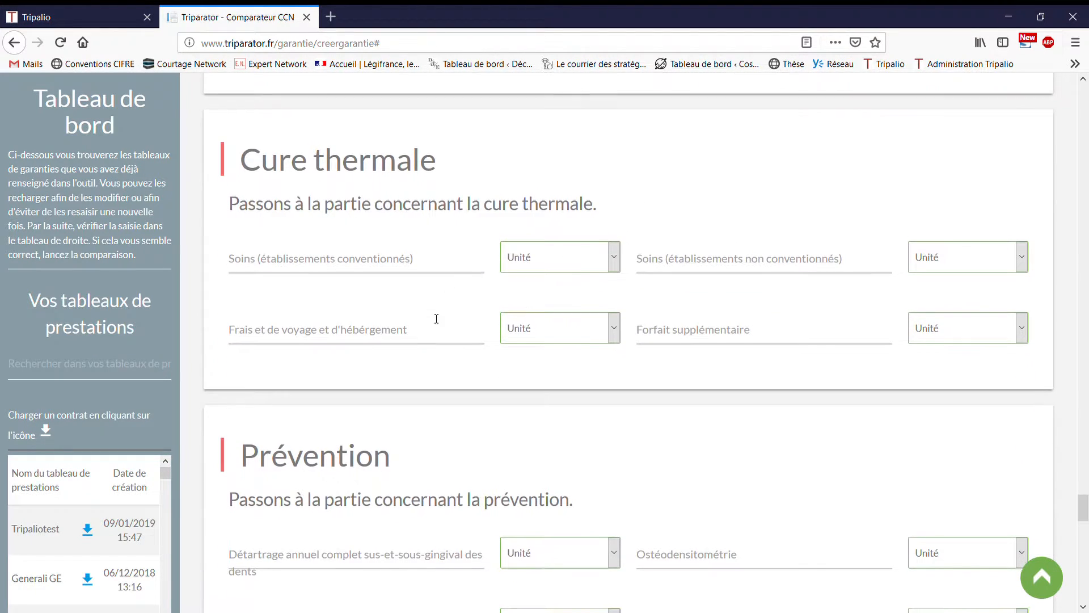
{"action": "scroll", "coordinate": [394, 369], "scroll_direction": "down", "scroll_amount": 9}
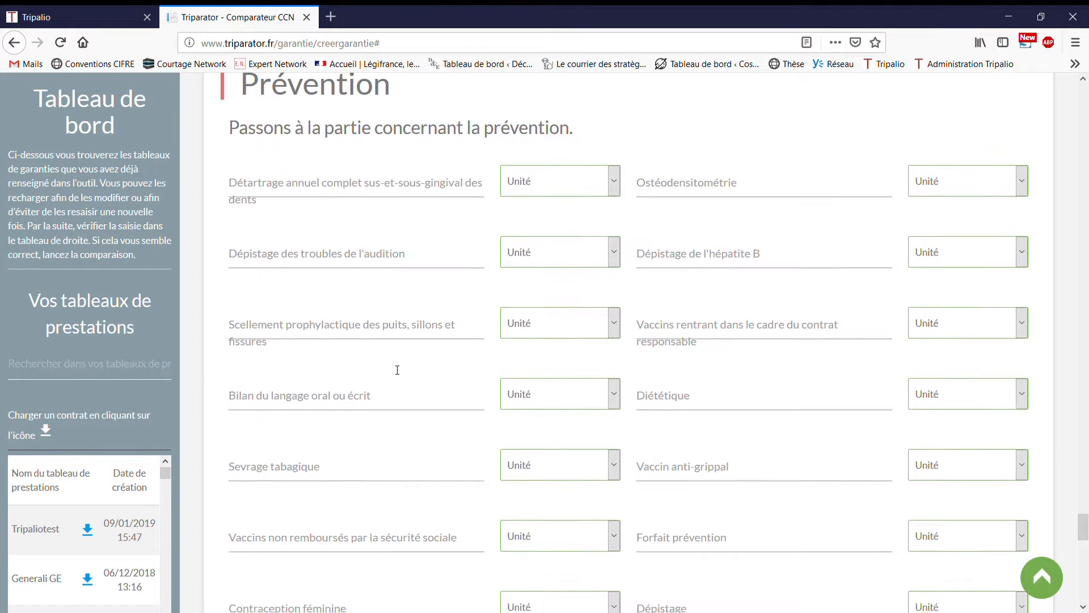
{"action": "scroll", "coordinate": [394, 370], "scroll_direction": "down", "scroll_amount": 5}
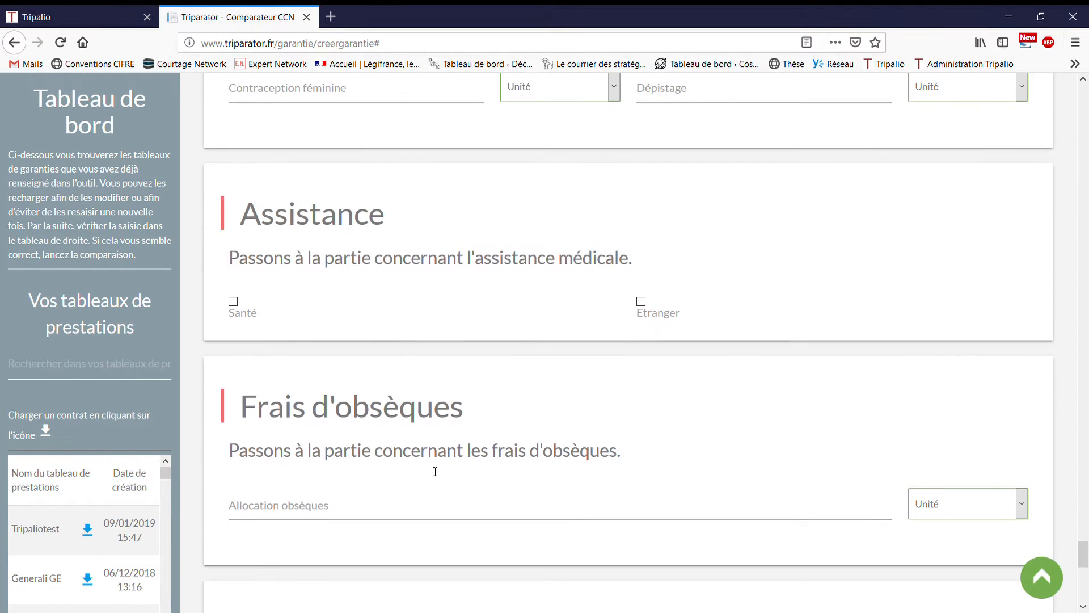
{"action": "scroll", "coordinate": [473, 421], "scroll_direction": "down", "scroll_amount": 3}
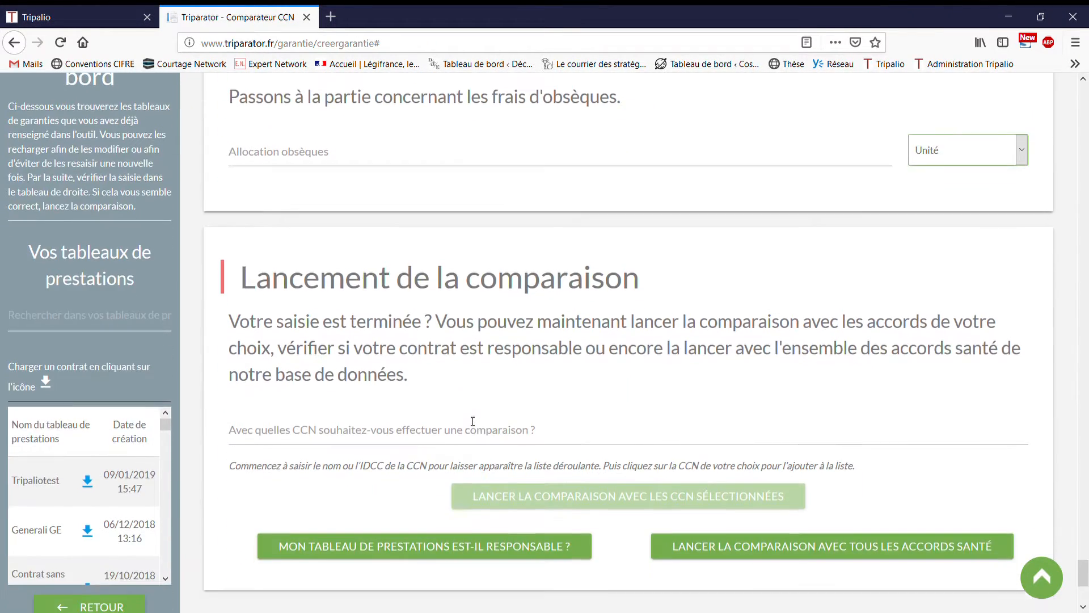
{"action": "left_click", "coordinate": [357, 421]}
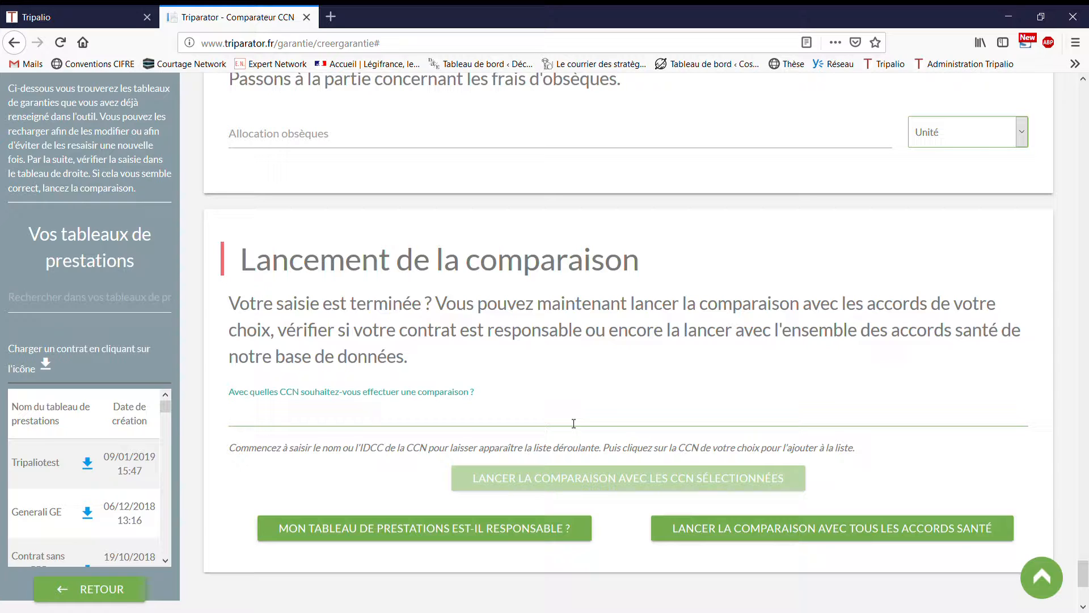
{"action": "type", "text": "843"}
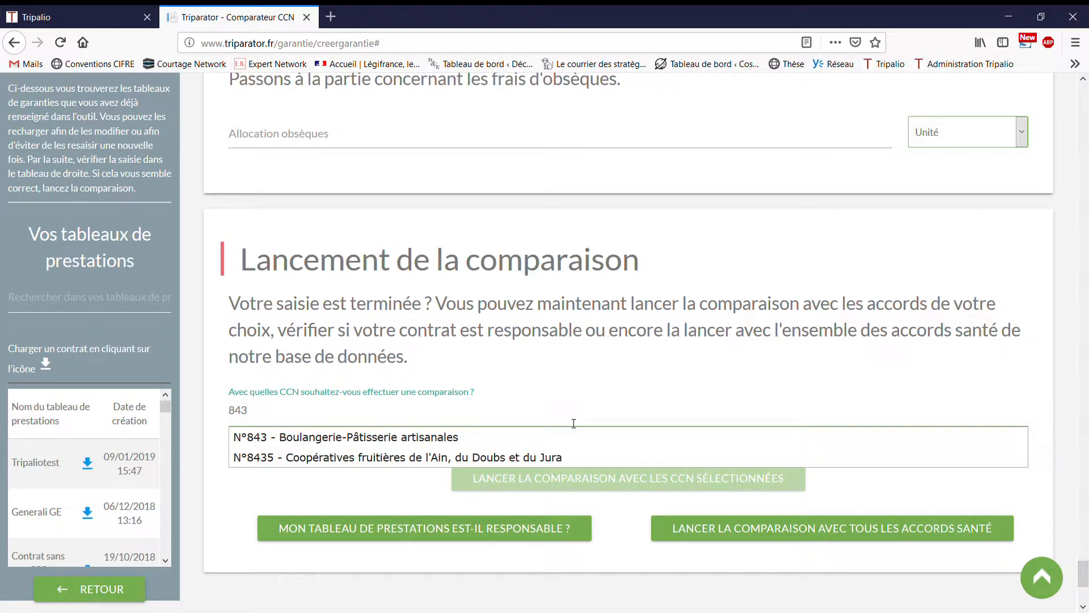
{"action": "left_click", "coordinate": [286, 440]}
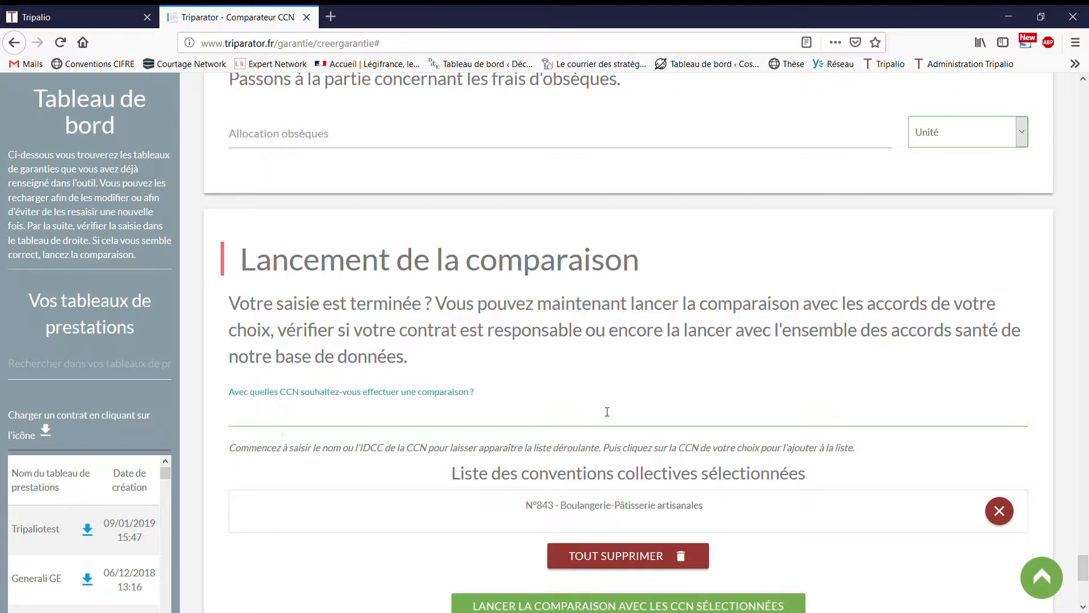
{"action": "scroll", "coordinate": [607, 411], "scroll_direction": "down", "scroll_amount": 4}
{"action": "left_click", "coordinate": [617, 391]}
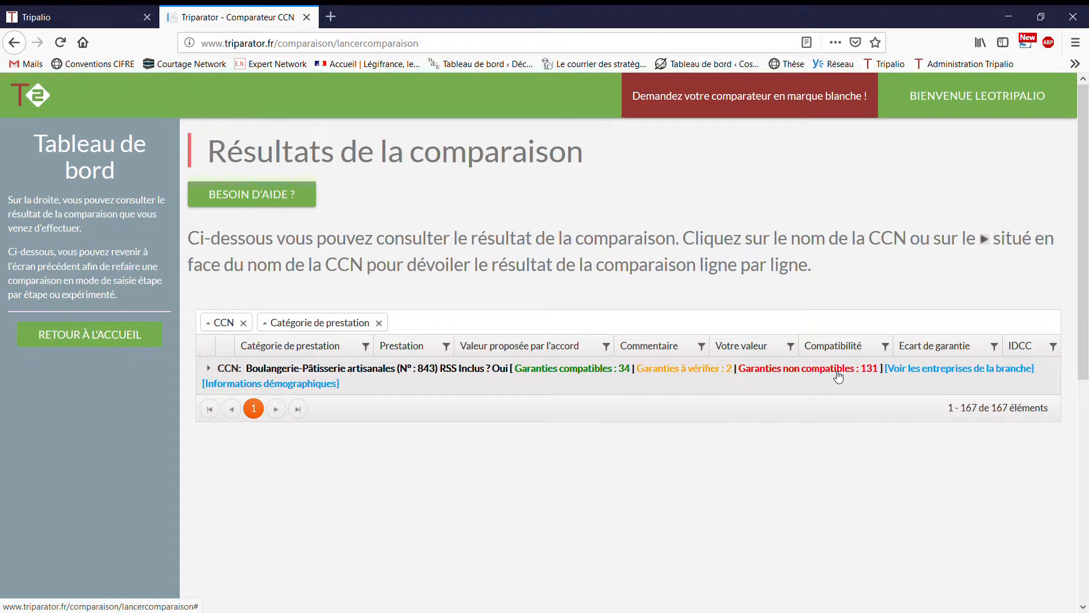
Step: Expand the Boulangerie-Pâtisserie artisanales result and examine the line-by-line comparison of the Frais Médicaux category, then collapse that category
{"action": "left_click", "coordinate": [210, 368]}
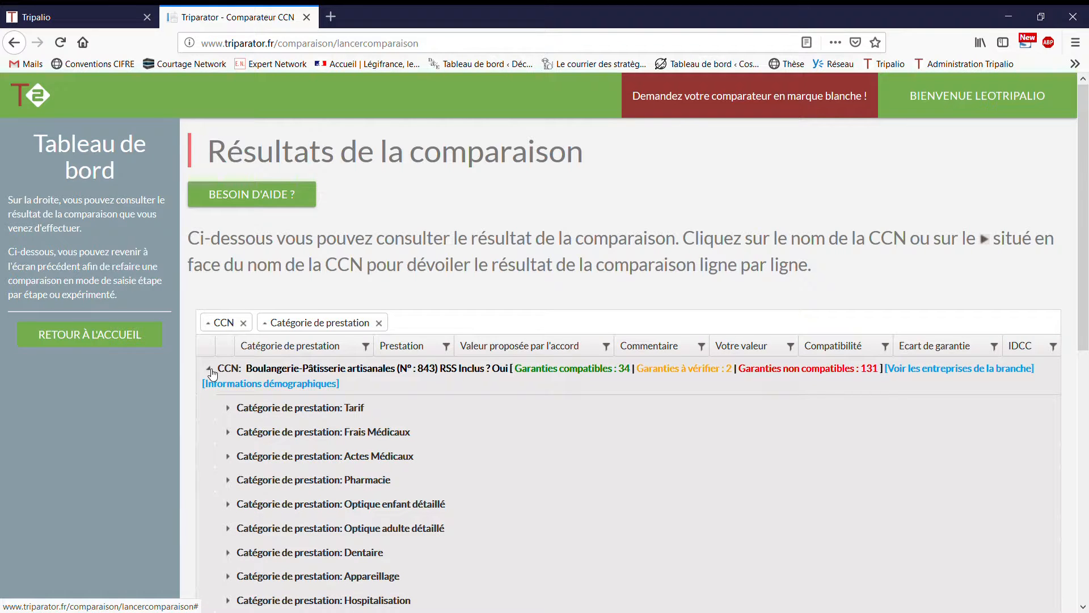
{"action": "scroll", "coordinate": [211, 420], "scroll_direction": "down", "scroll_amount": 1}
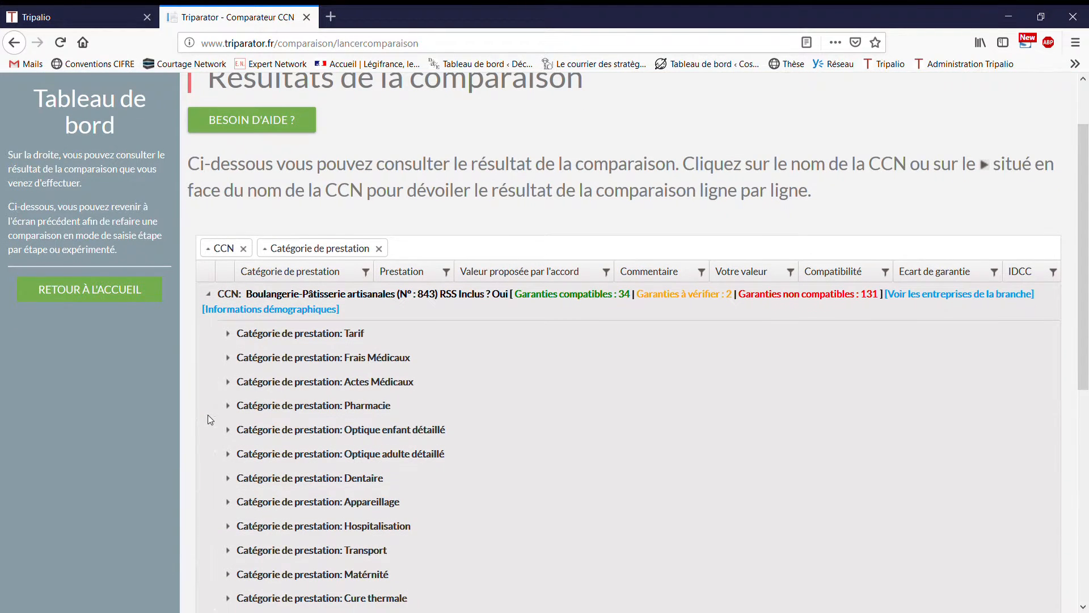
{"action": "left_click", "coordinate": [228, 358]}
{"action": "scroll", "coordinate": [760, 397], "scroll_direction": "down", "scroll_amount": 2}
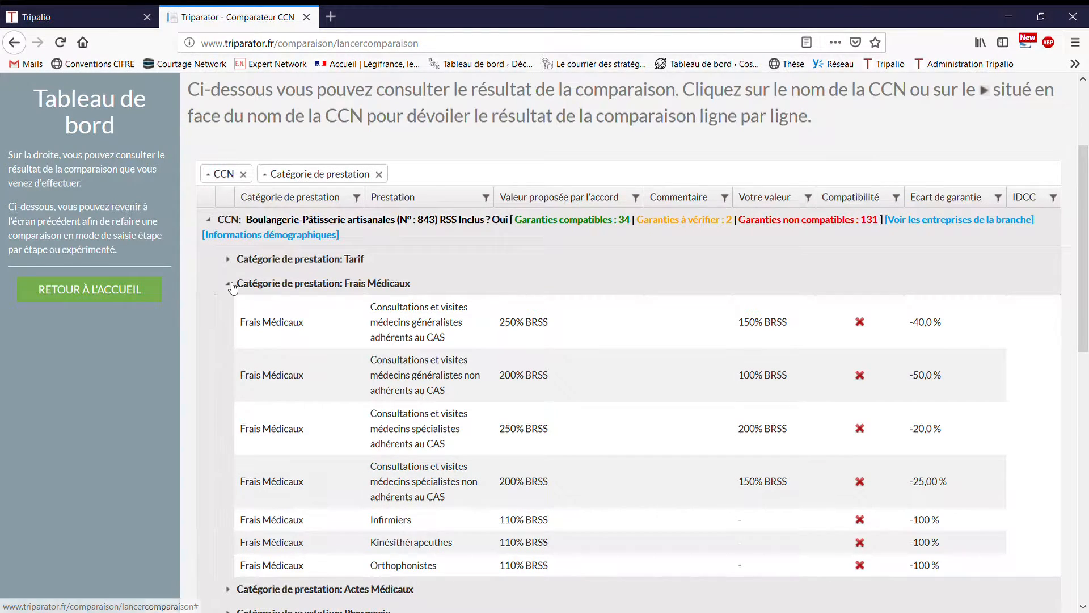
{"action": "left_click", "coordinate": [228, 283]}
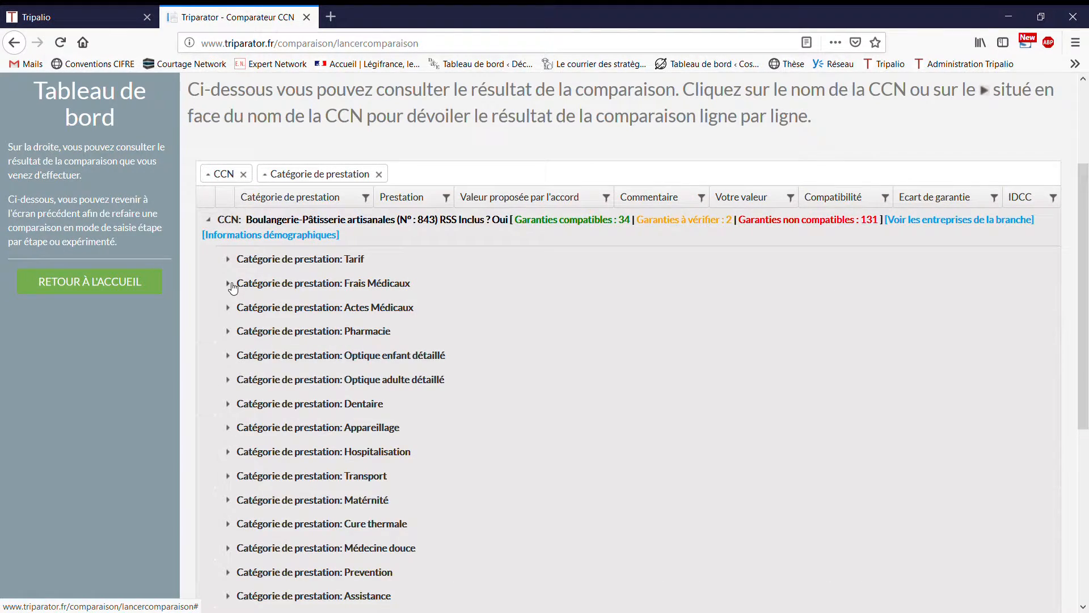
Step: Examine the compatibility and gap of each lens line in the Optique adulte détaillé category, and collapse it when finished
{"action": "left_click", "coordinate": [230, 377]}
{"action": "scroll", "coordinate": [780, 371], "scroll_direction": "down", "scroll_amount": 3}
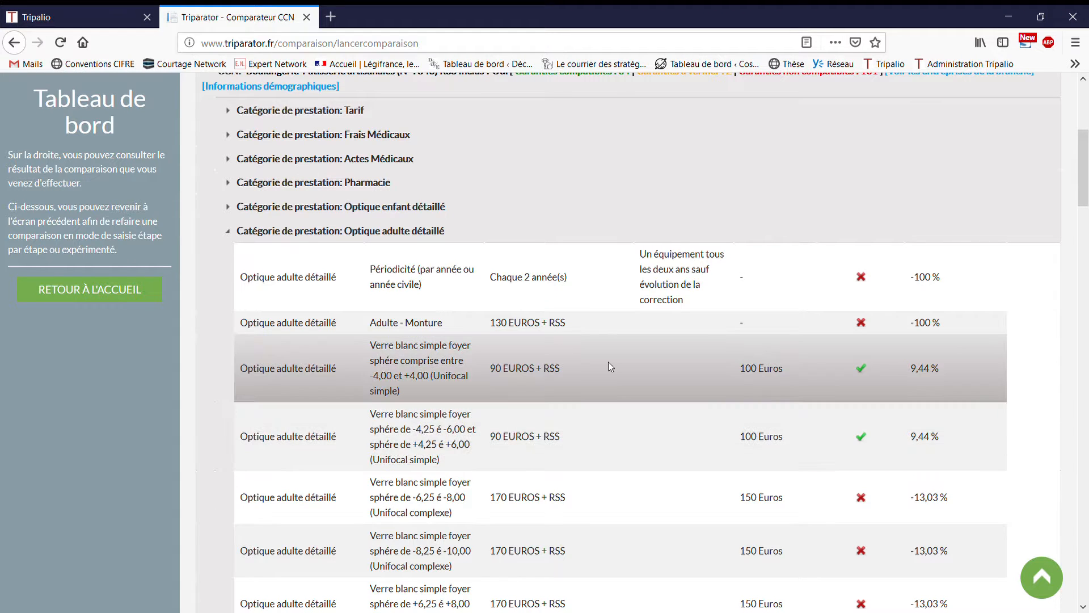
{"action": "scroll", "coordinate": [750, 426], "scroll_direction": "down", "scroll_amount": 2}
{"action": "scroll", "coordinate": [750, 425], "scroll_direction": "down", "scroll_amount": 5}
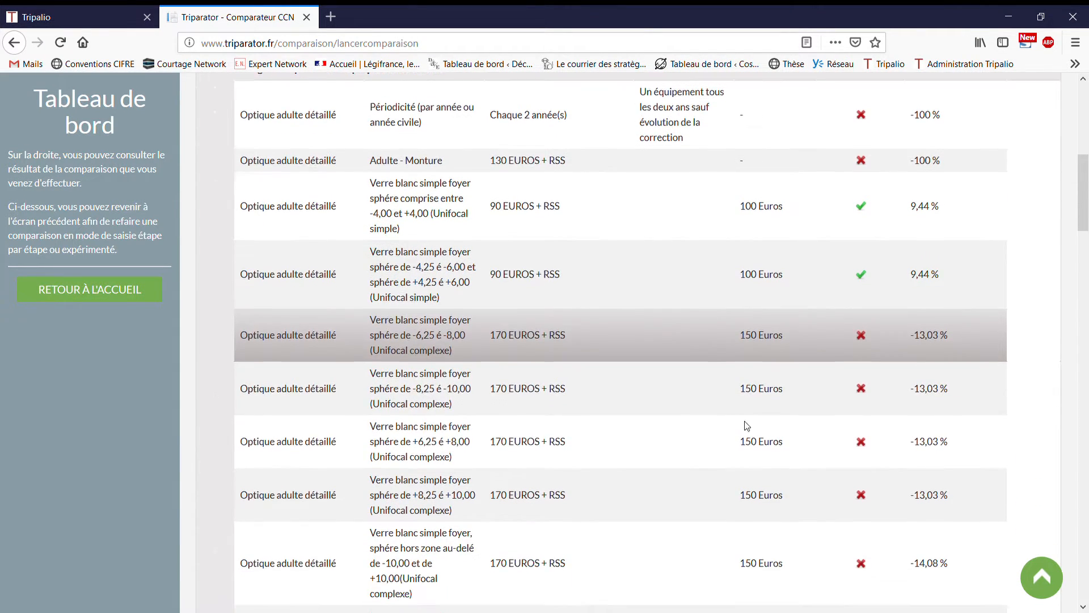
{"action": "scroll", "coordinate": [735, 469], "scroll_direction": "down", "scroll_amount": 13}
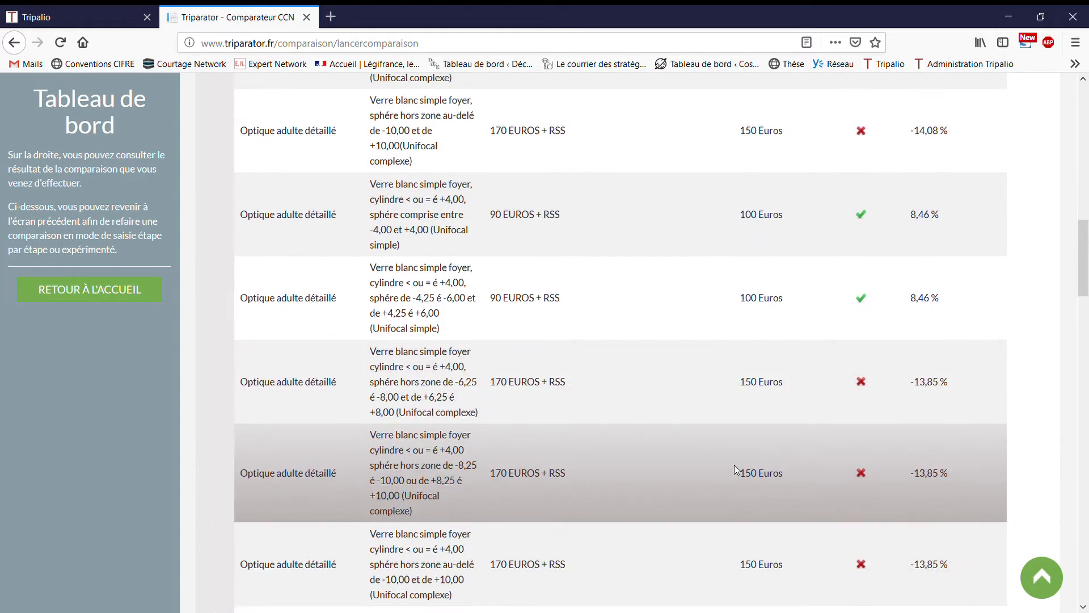
{"action": "scroll", "coordinate": [749, 452], "scroll_direction": "down", "scroll_amount": 7}
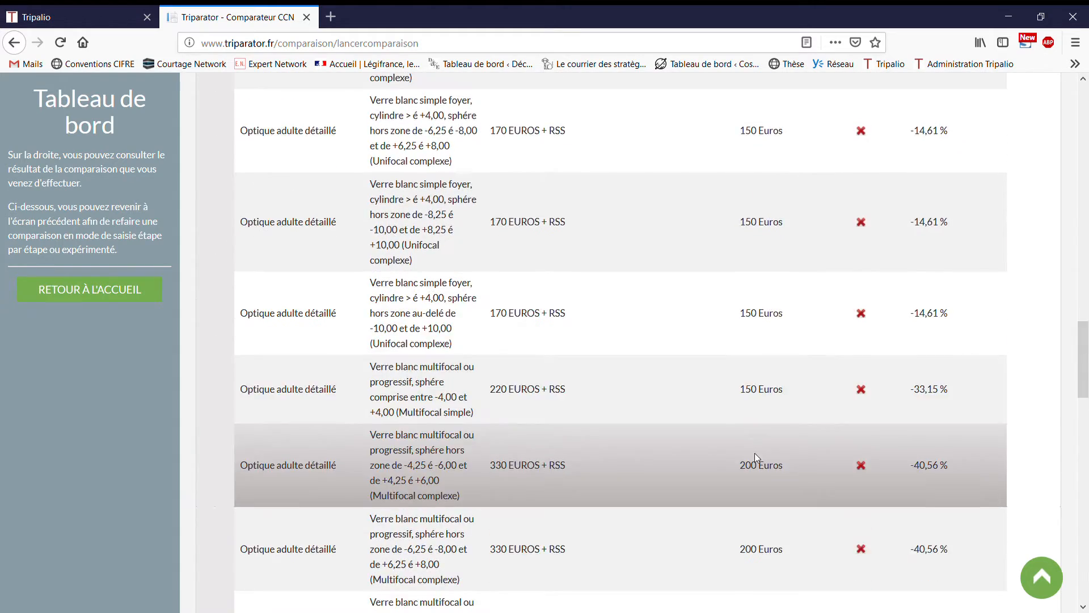
{"action": "scroll", "coordinate": [788, 471], "scroll_direction": "down", "scroll_amount": 7}
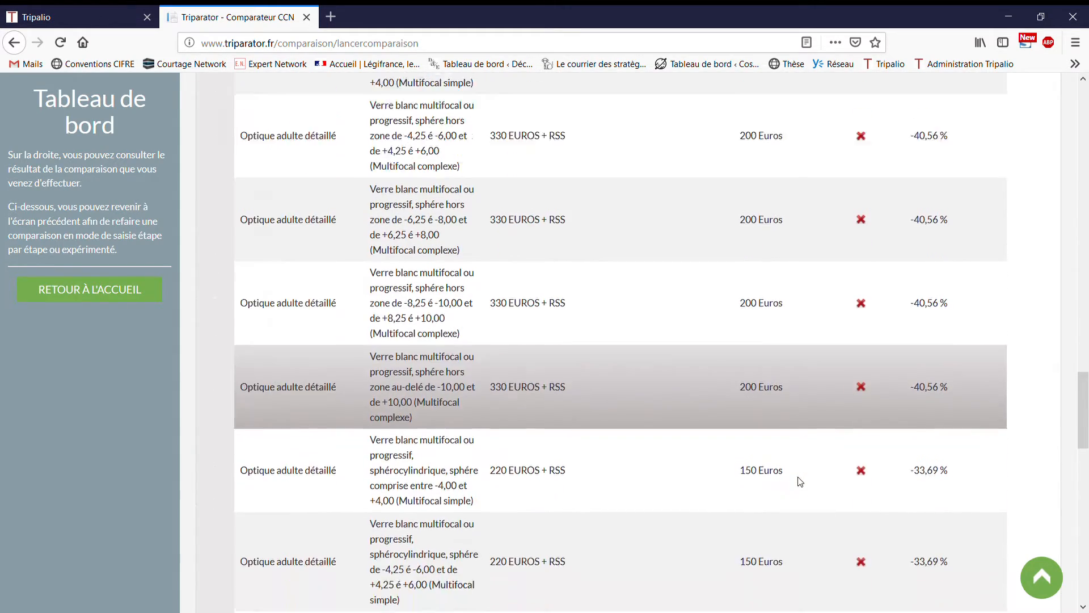
{"action": "scroll", "coordinate": [683, 475], "scroll_direction": "down", "scroll_amount": 1}
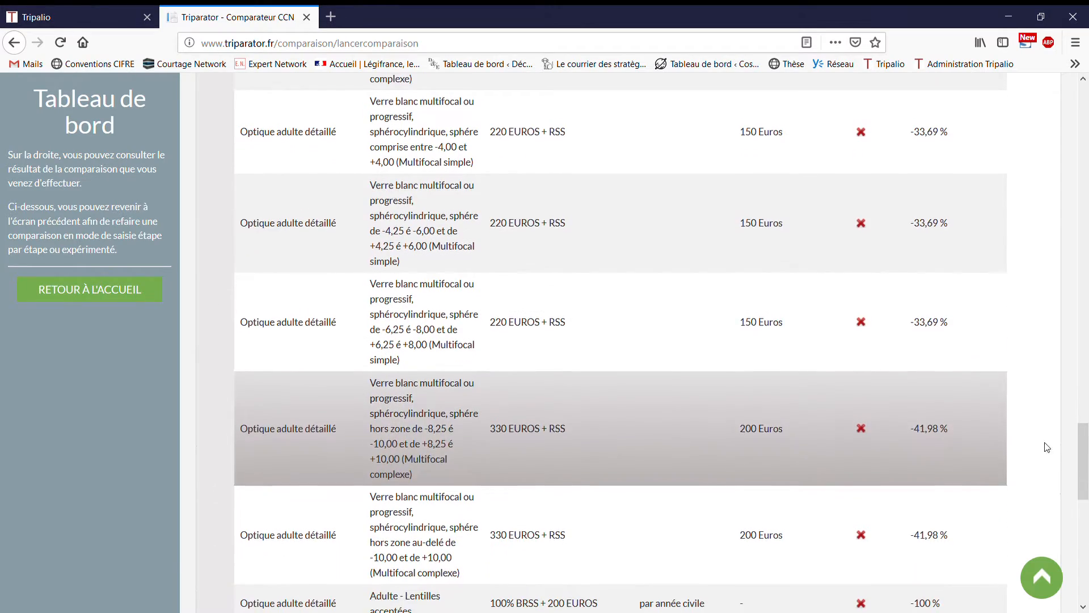
{"action": "left_click_drag", "start_coordinate": [1082, 457], "coordinate": [1068, 158]}
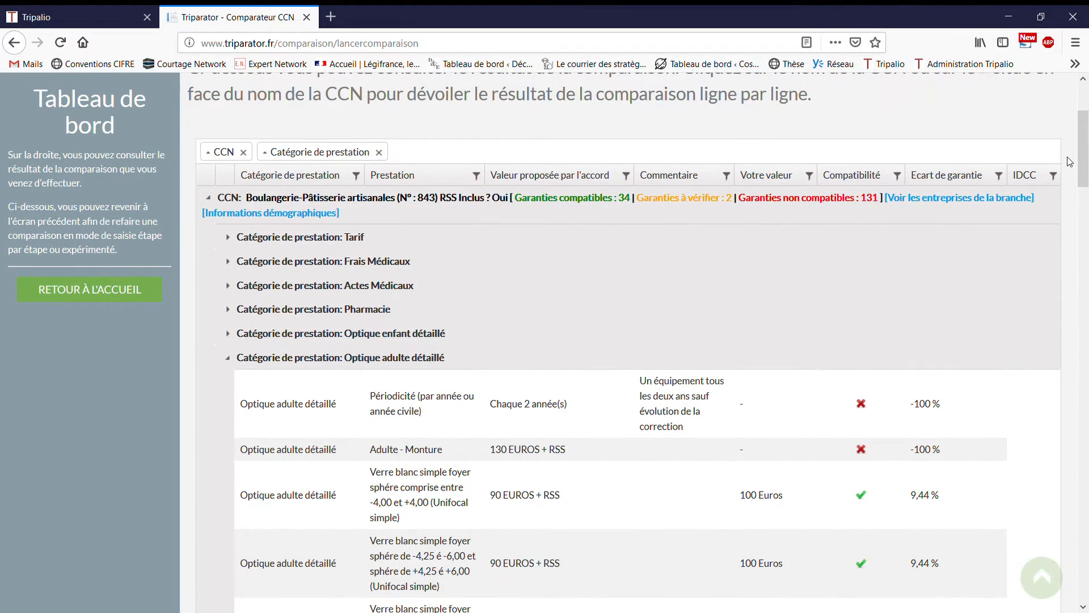
{"action": "left_click", "coordinate": [231, 363]}
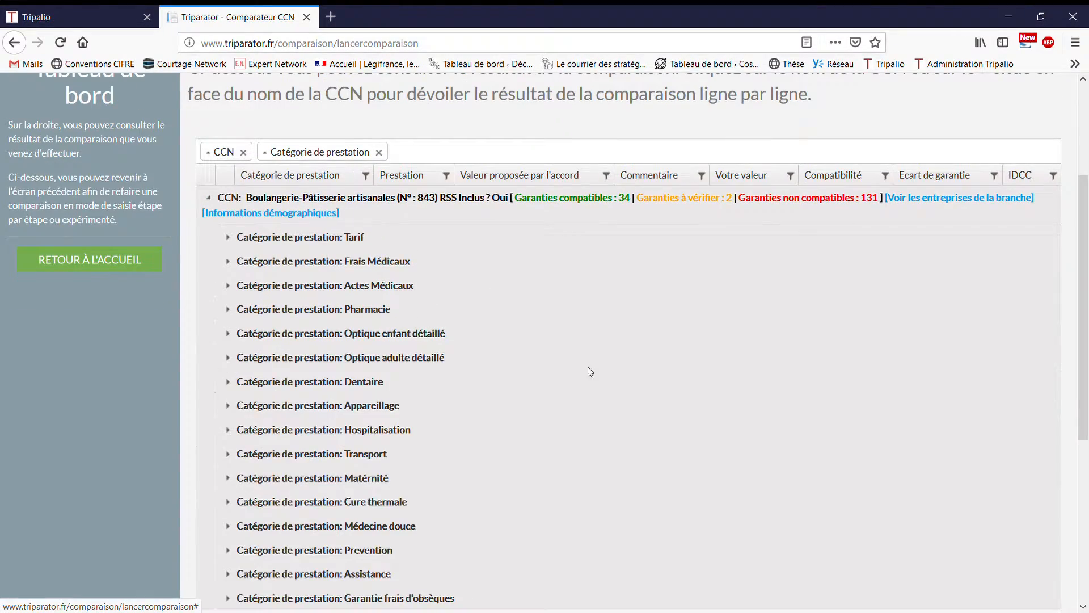
{"action": "scroll", "coordinate": [597, 361], "scroll_direction": "down", "scroll_amount": 1}
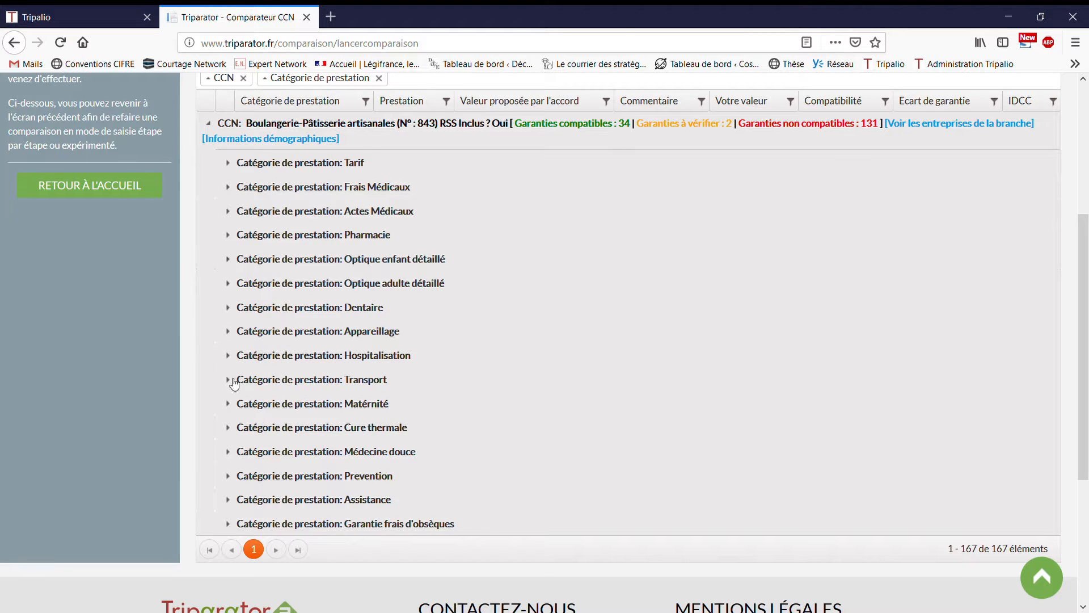
{"action": "scroll", "coordinate": [596, 456], "scroll_direction": "up", "scroll_amount": 3}
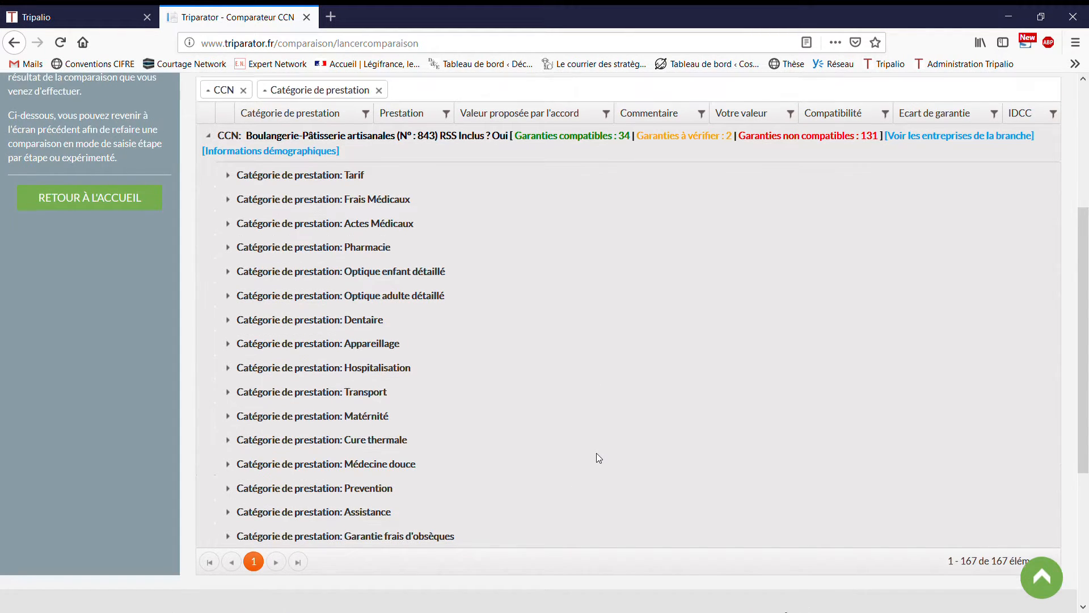